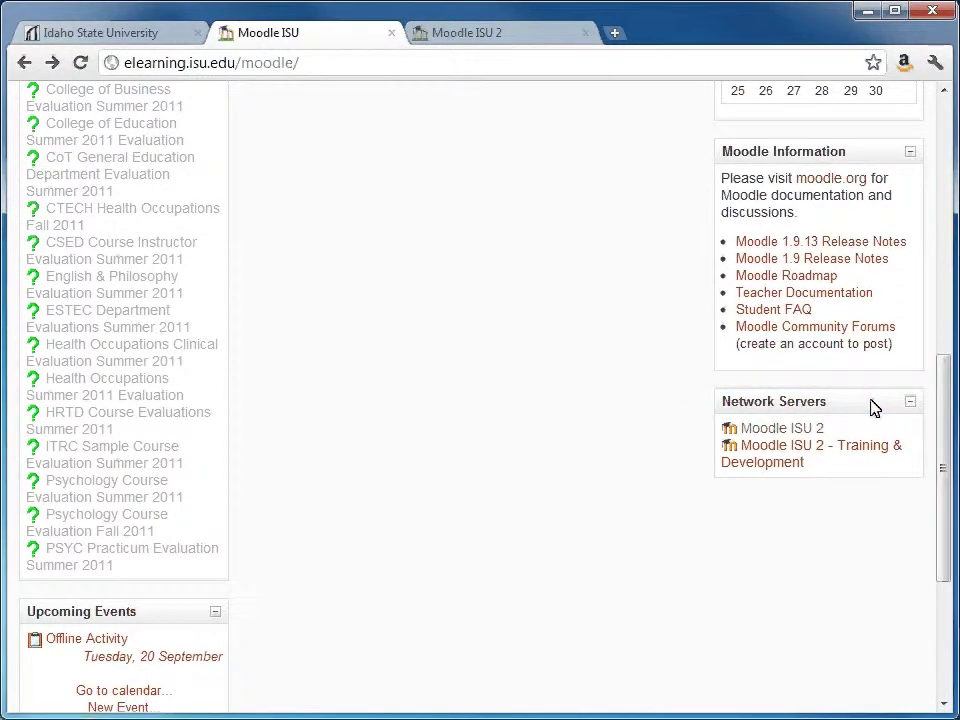
# Open the Moodle ISU 2 site from the Network Servers block
pyautogui.press('Tab')
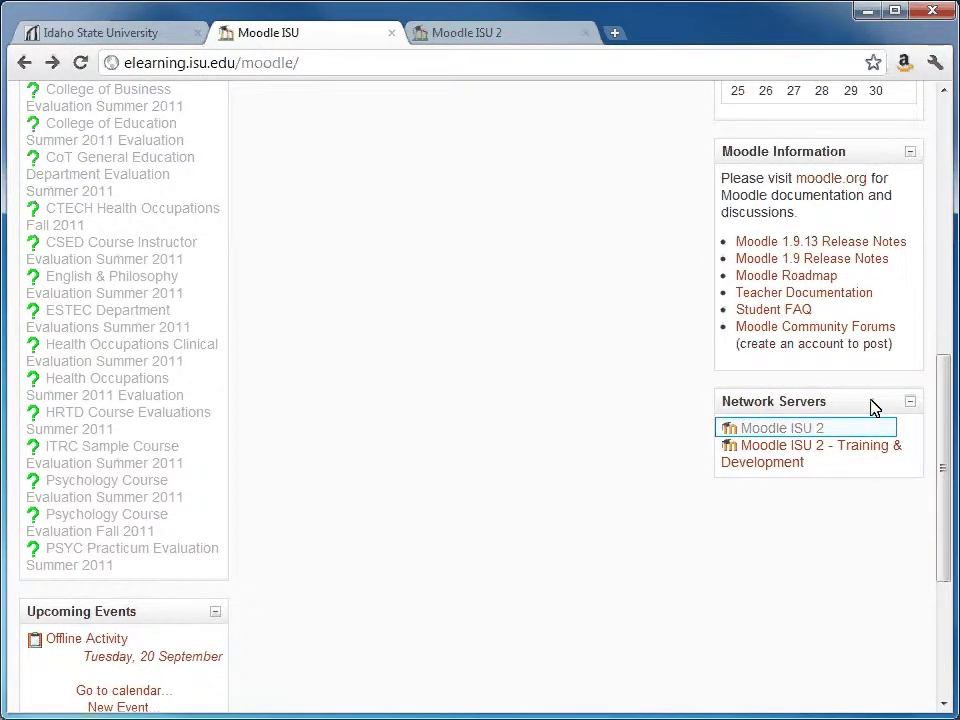
pyautogui.click(881, 435)
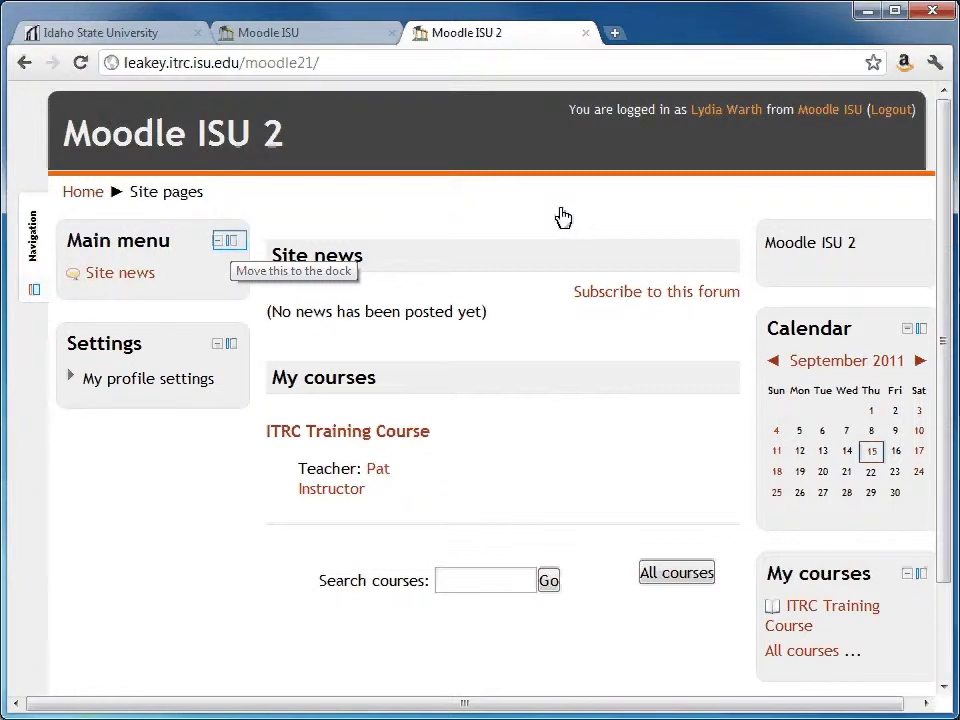
# Try docking and undocking the Main menu and Navigation blocks on the Moodle ISU 2 home page
pyautogui.click(231, 243)
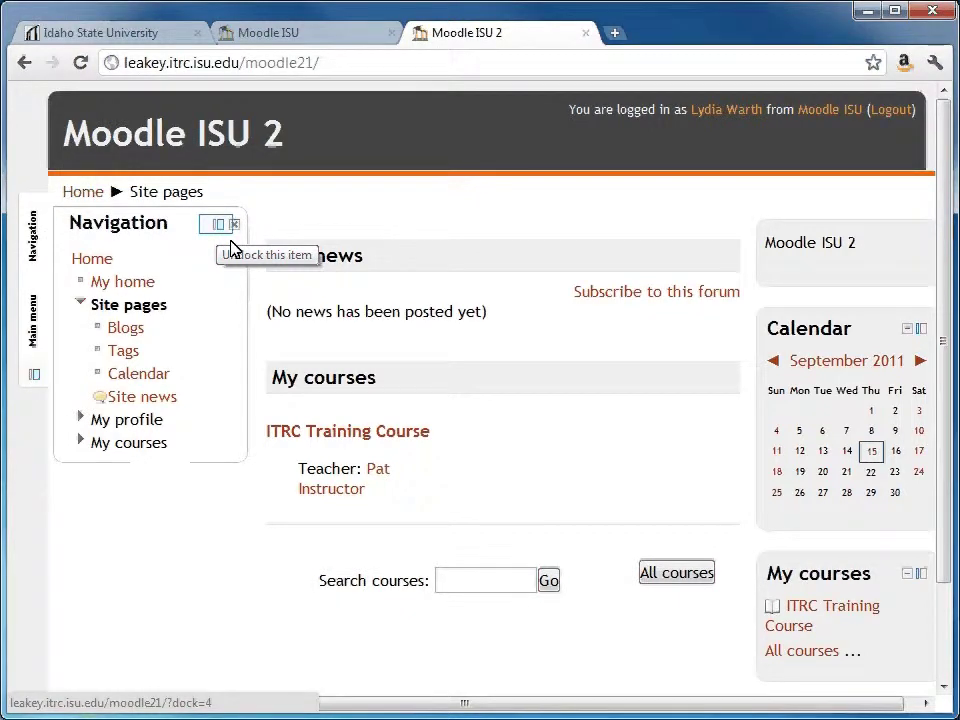
pyautogui.click(219, 226)
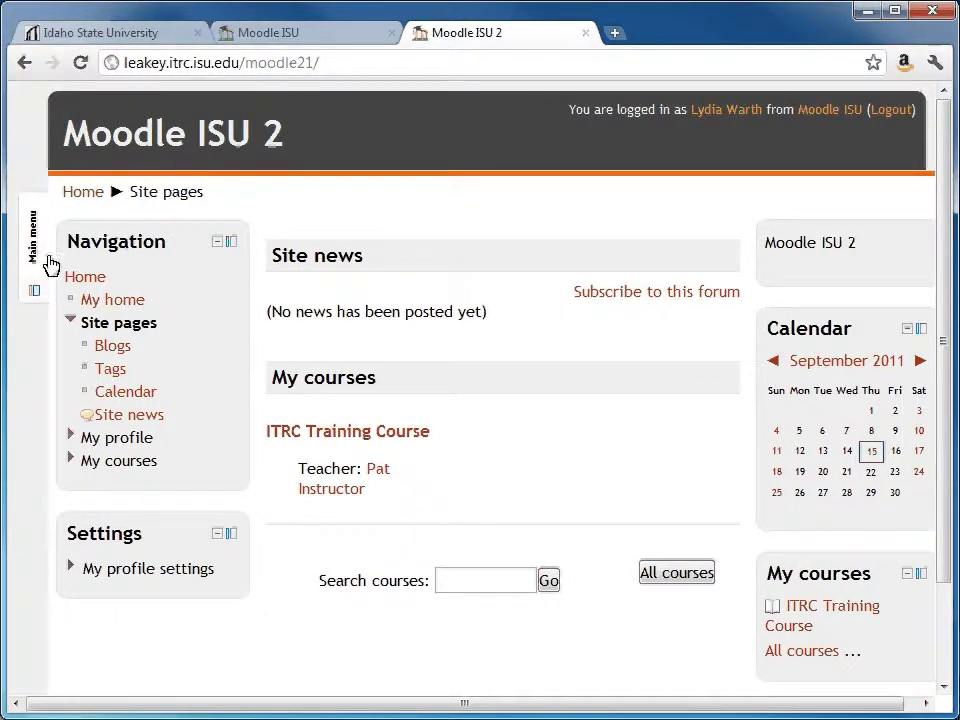
pyautogui.click(34, 290)
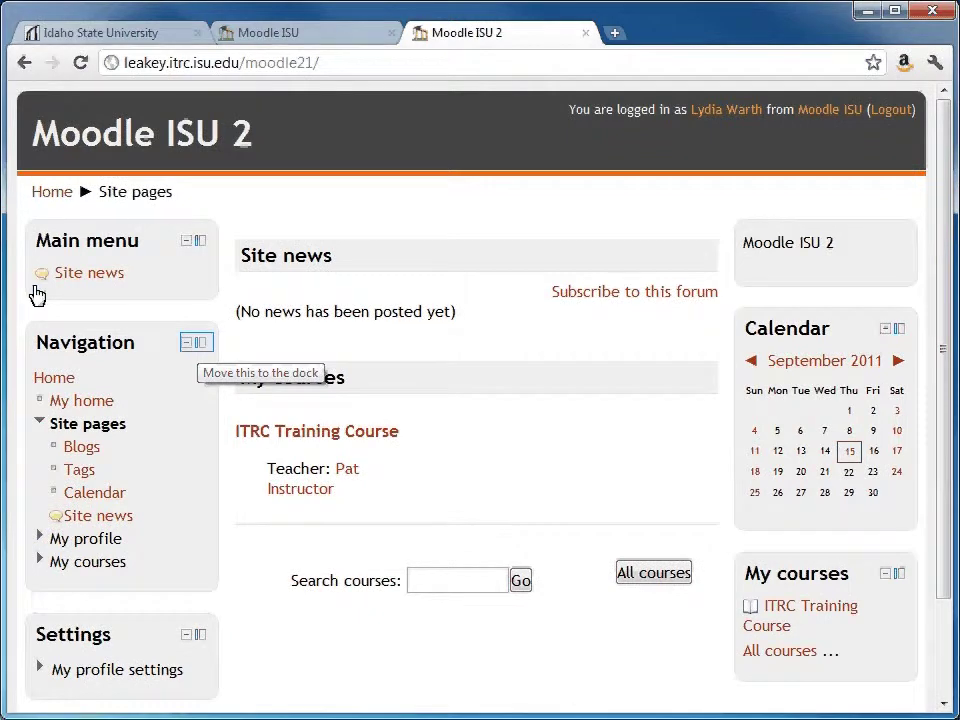
pyautogui.click(199, 345)
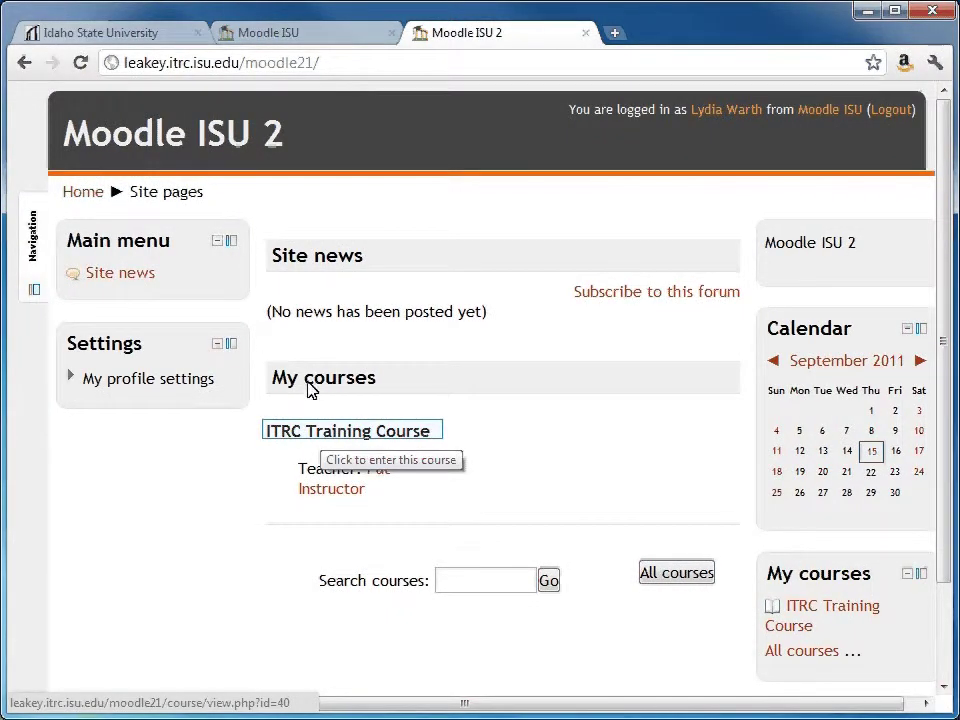
# Open the ITRC Training Course and locate its Settings block
pyautogui.click(323, 433)
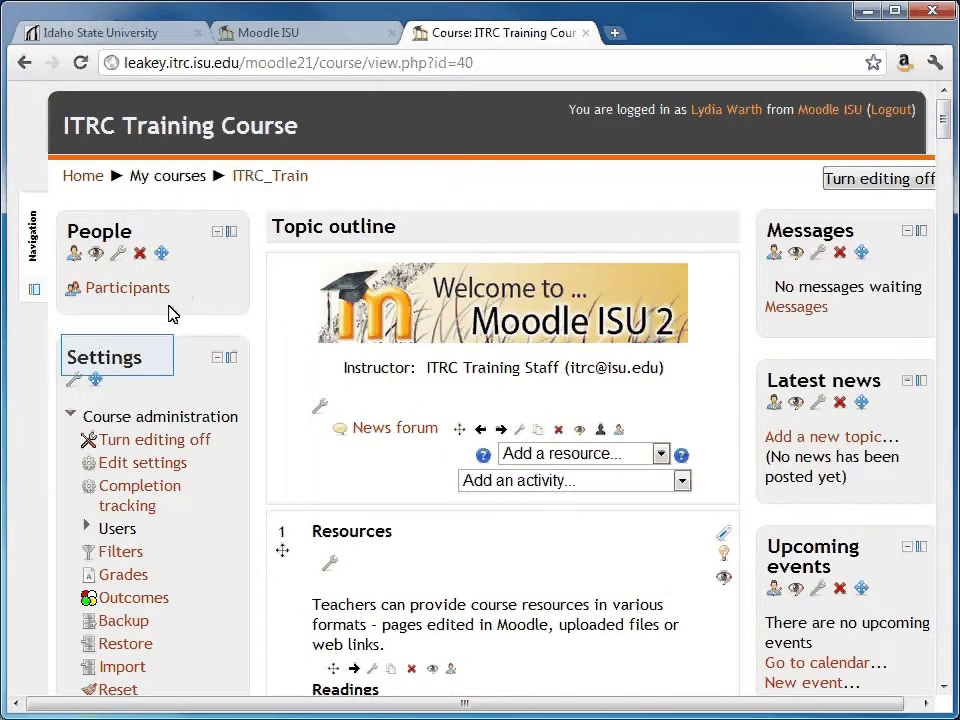
pyautogui.doubleClick(160, 364)
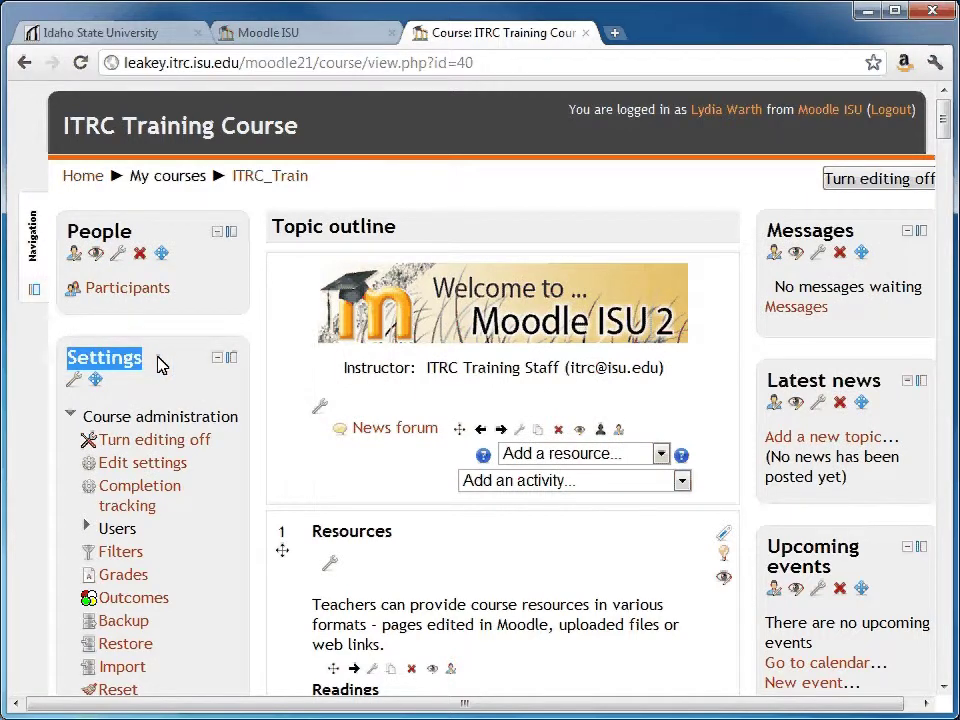
pyautogui.click(252, 341)
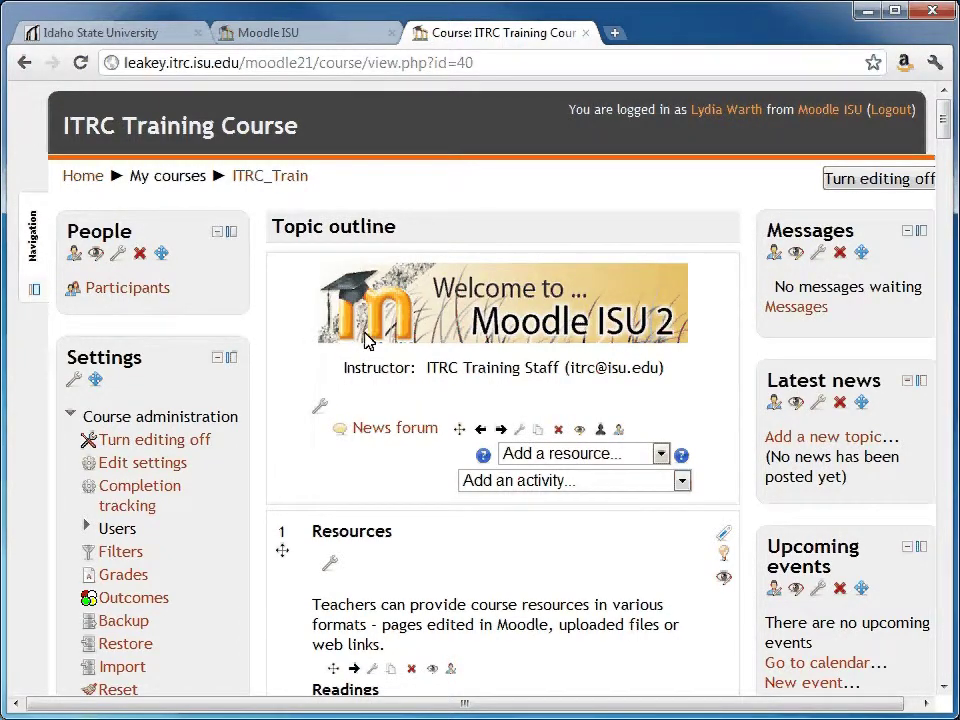
# Open the first "Upload a single file" example in the Assignments topic and bring up its edit settings
pyautogui.scroll(-1, 435, 343)
pyautogui.scroll(-10, 435, 343)
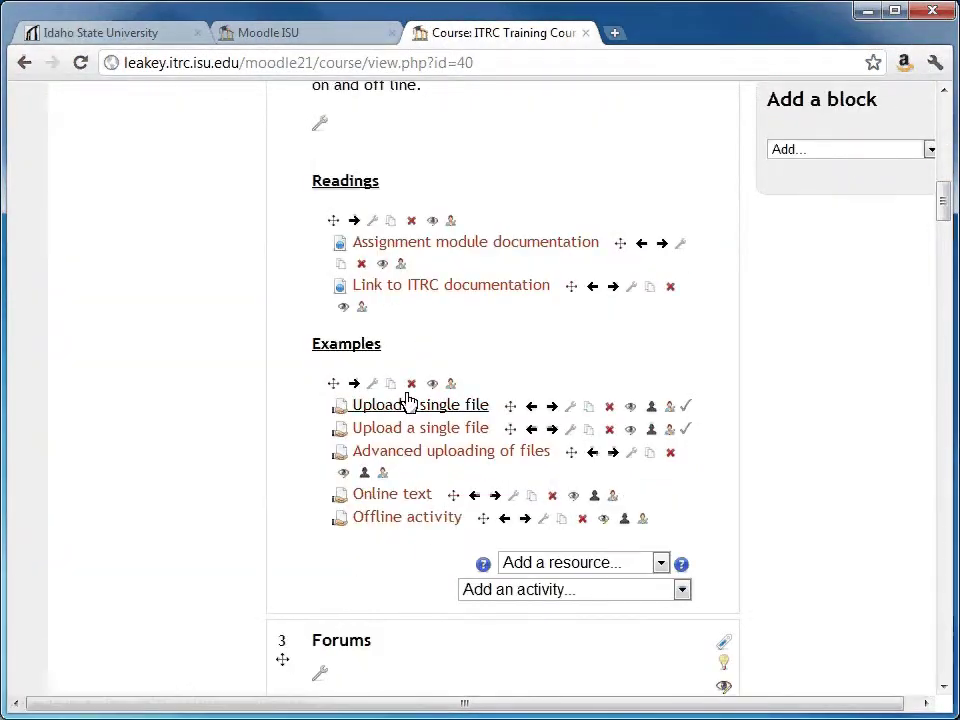
pyautogui.click(409, 403)
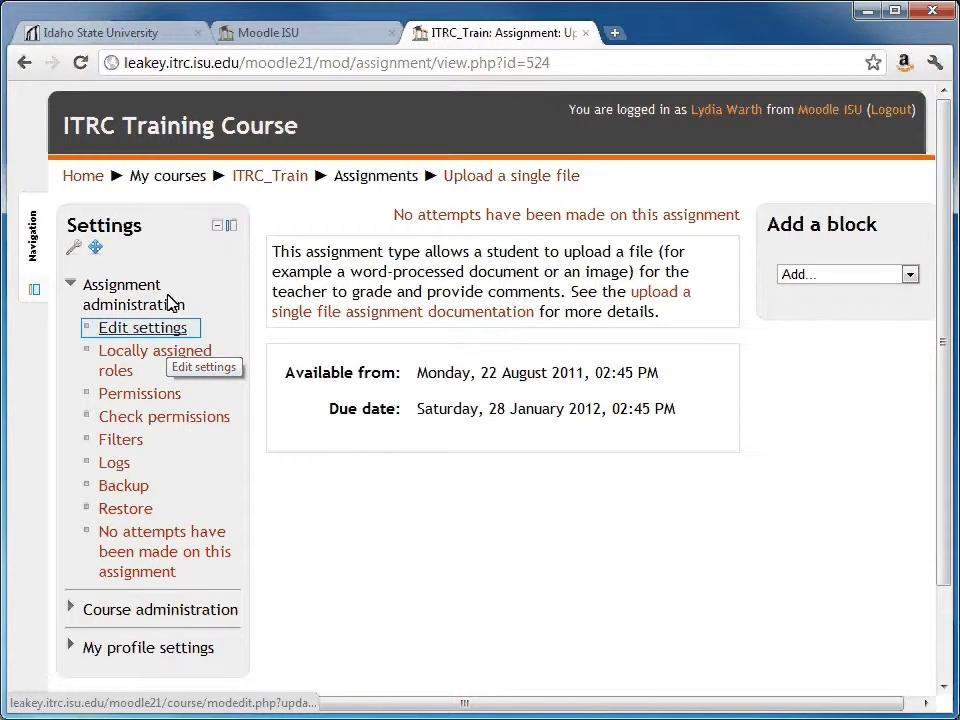
pyautogui.click(161, 330)
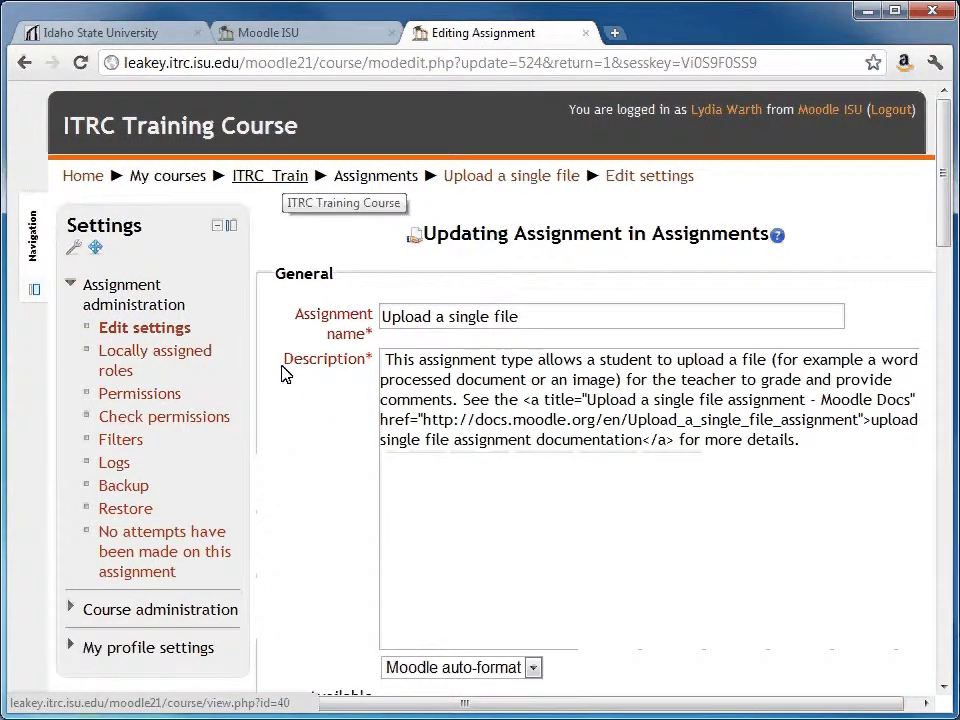
# Return to the ITRC_Train course page and review the activity and resource types that can be added to the Resources topic
pyautogui.click(285, 178)
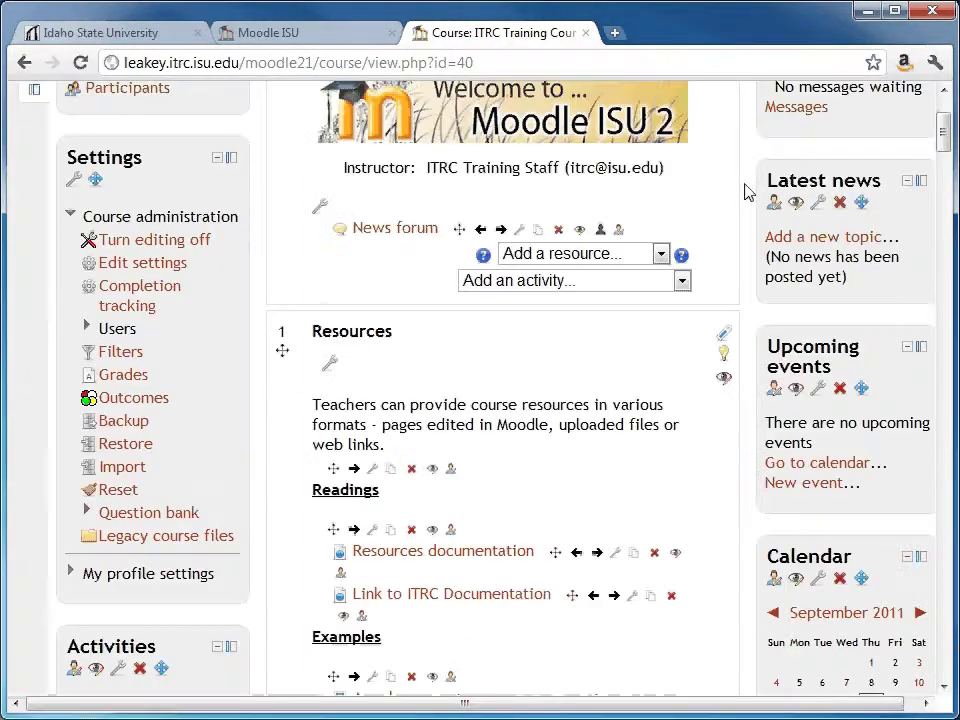
pyautogui.scroll(-4, 746, 191)
pyautogui.scroll(-4, 743, 192)
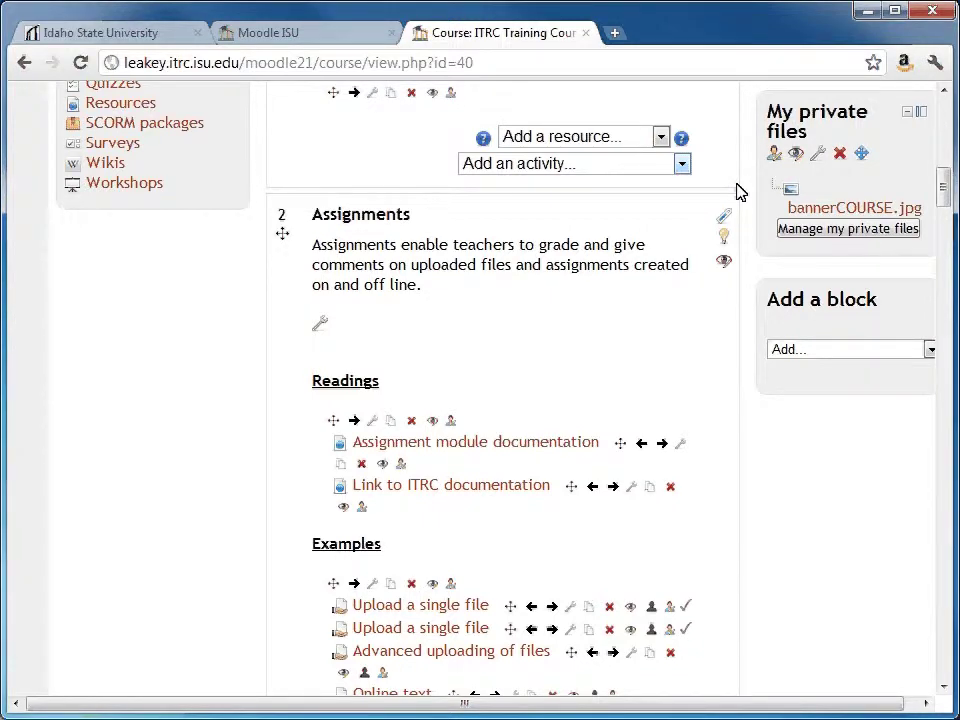
pyautogui.click(684, 166)
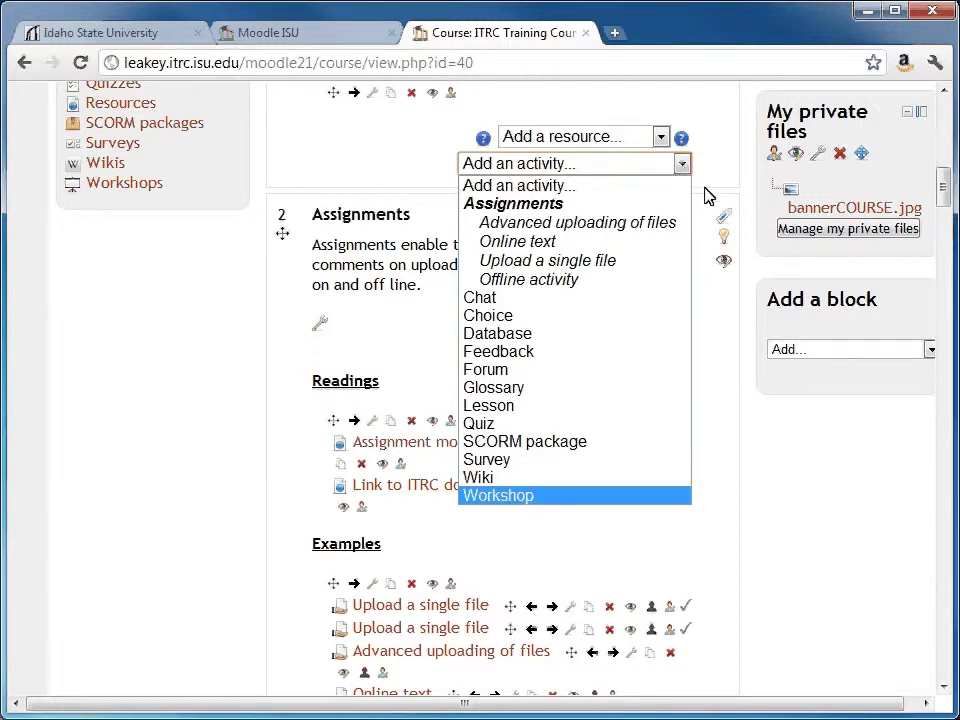
pyautogui.click(728, 418)
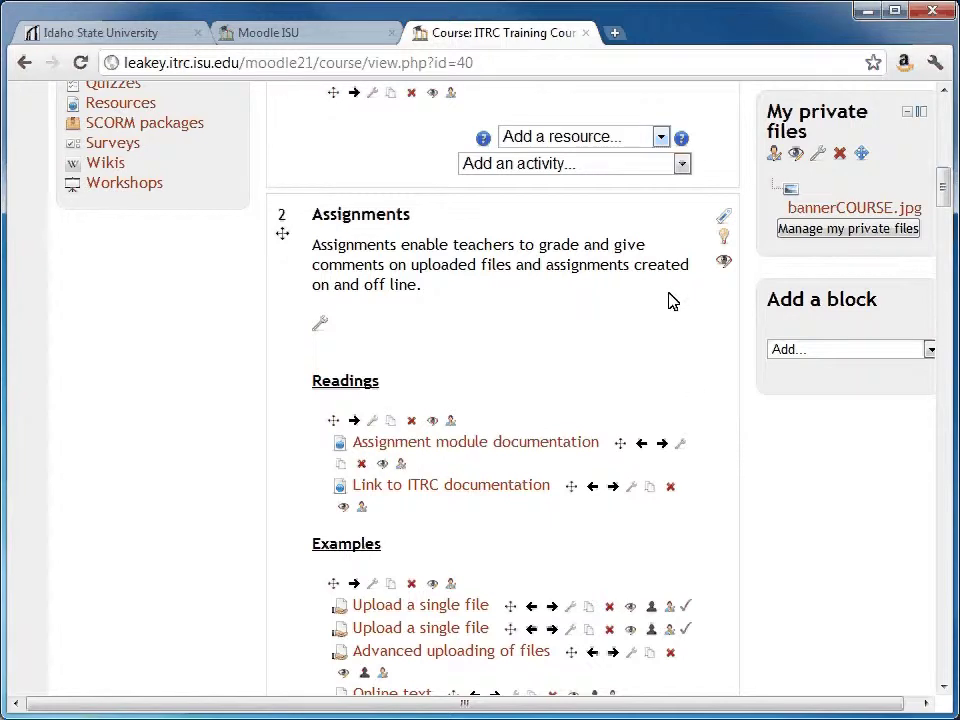
pyautogui.click(661, 138)
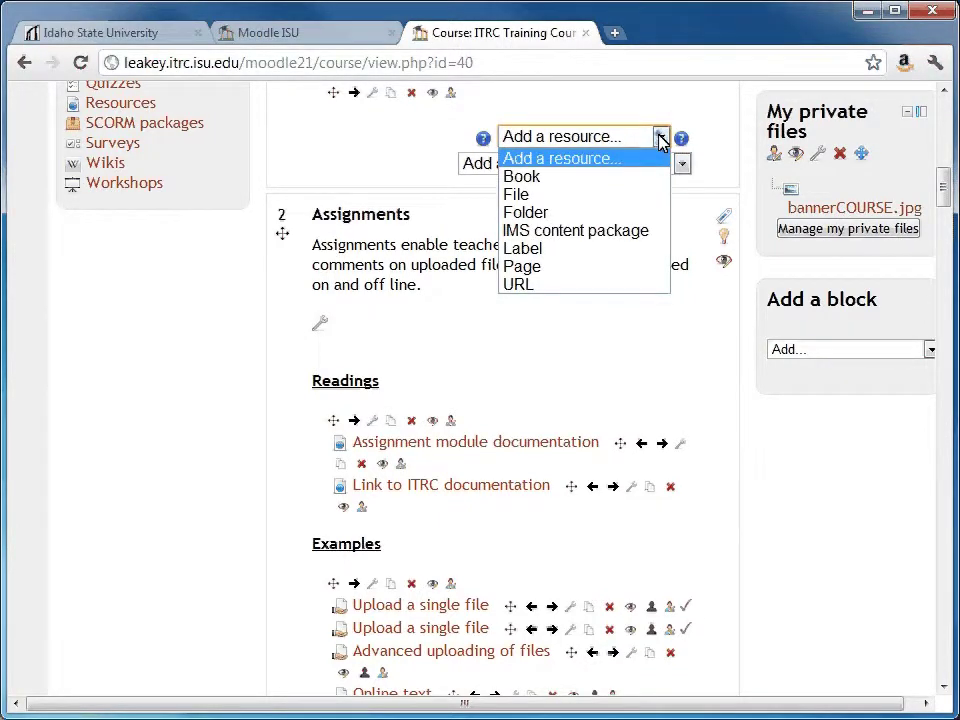
pyautogui.click(661, 137)
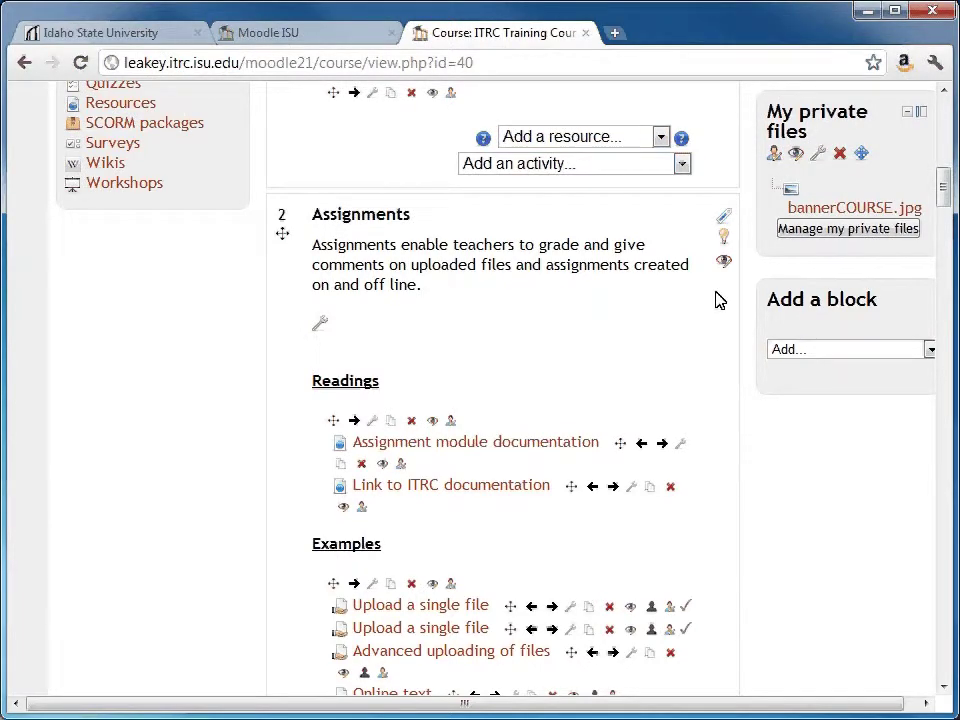
# Undock the Navigation block to view its course topics, and move it back to the dock
pyautogui.scroll(15, 452, 298)
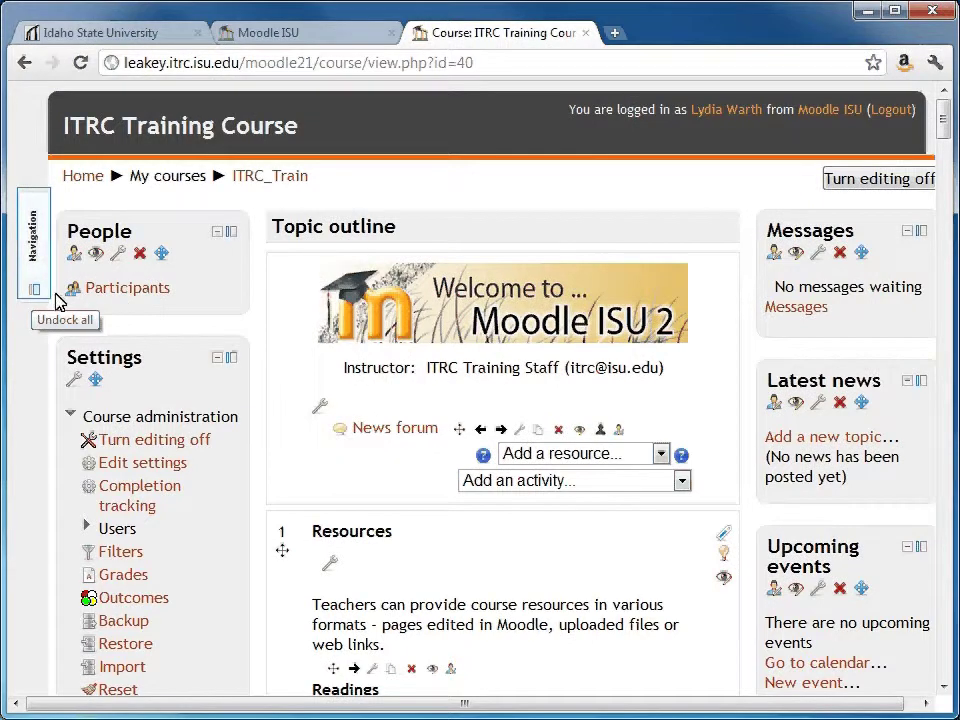
pyautogui.click(35, 294)
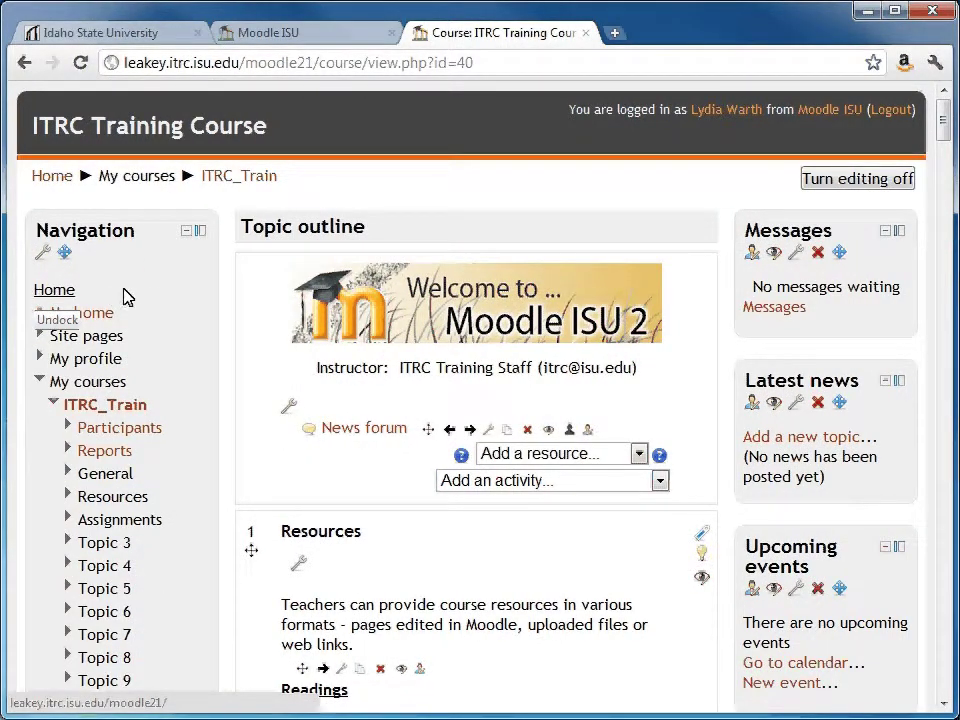
pyautogui.scroll(-2, 193, 296)
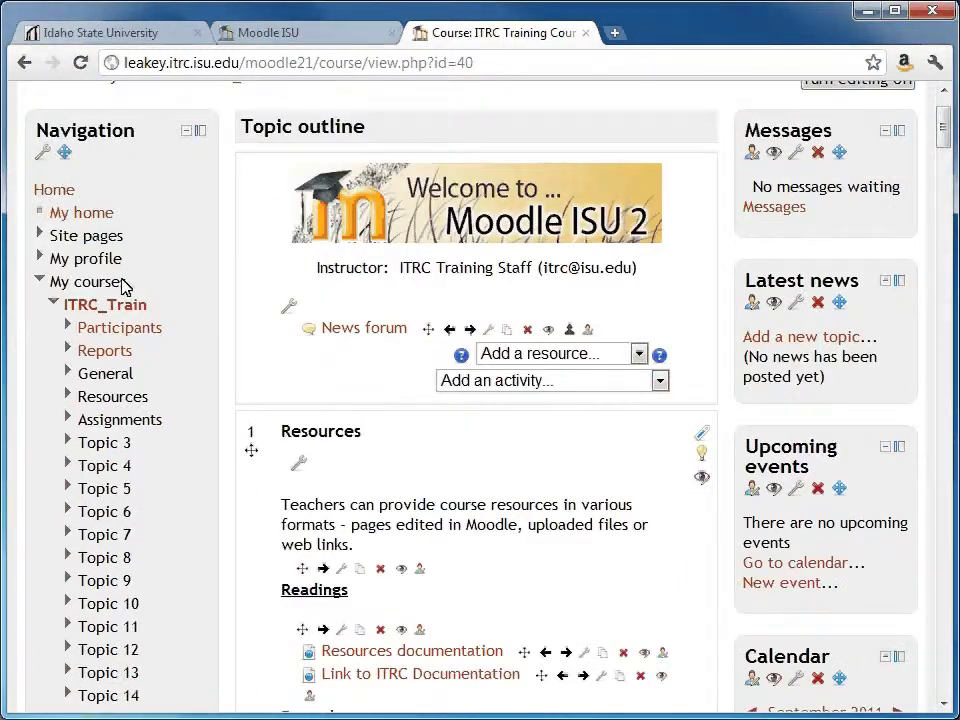
pyautogui.scroll(2, 175, 245)
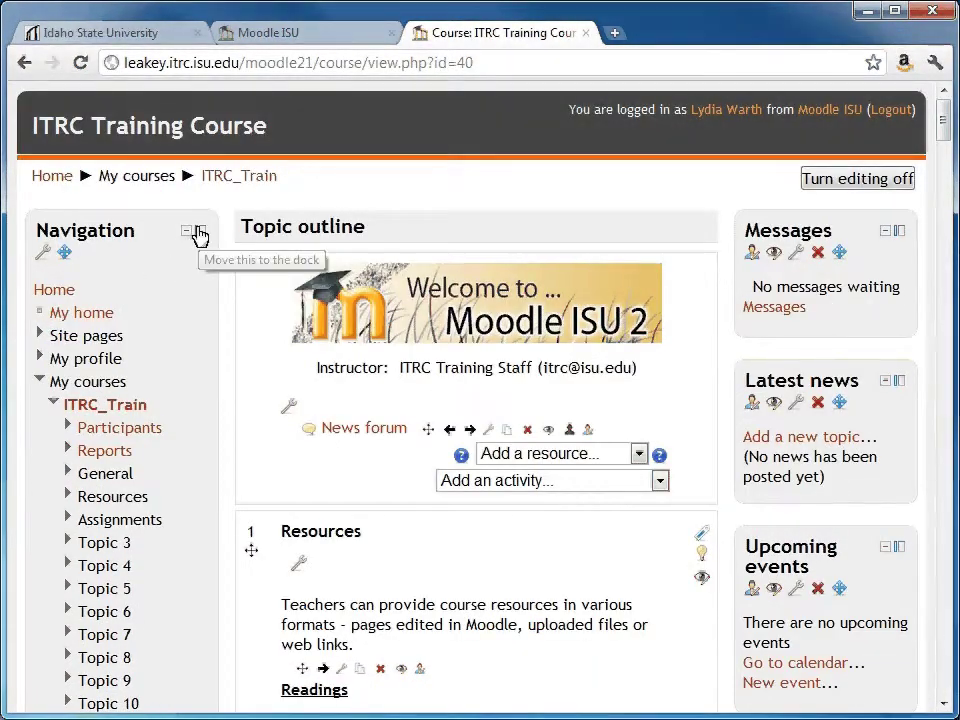
pyautogui.click(199, 233)
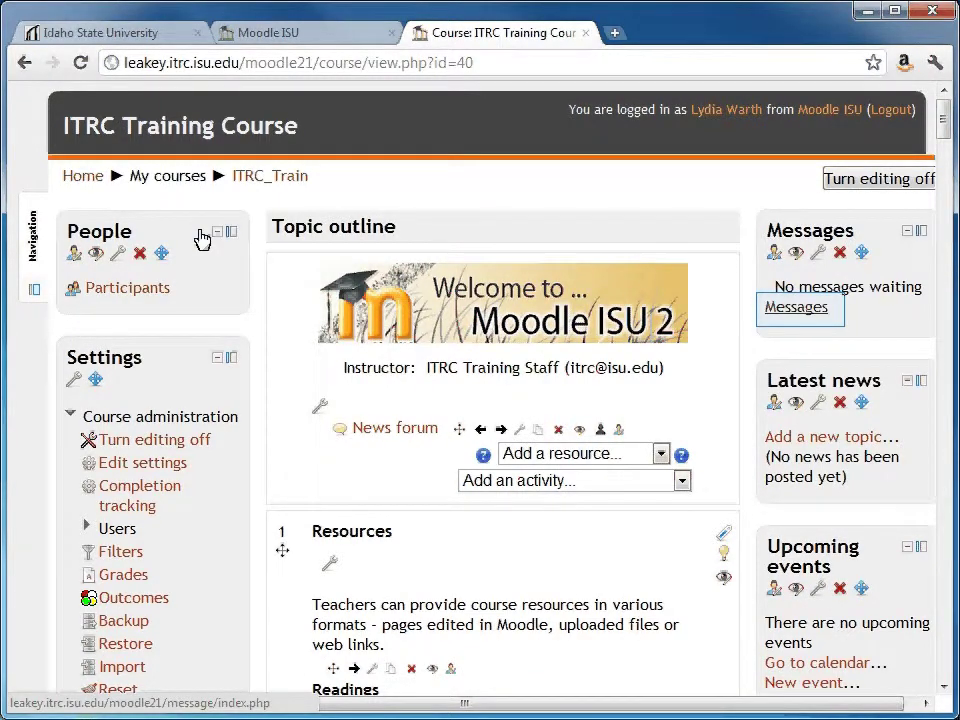
# View the Messages page from the Messages block and return to the course page
pyautogui.click(812, 309)
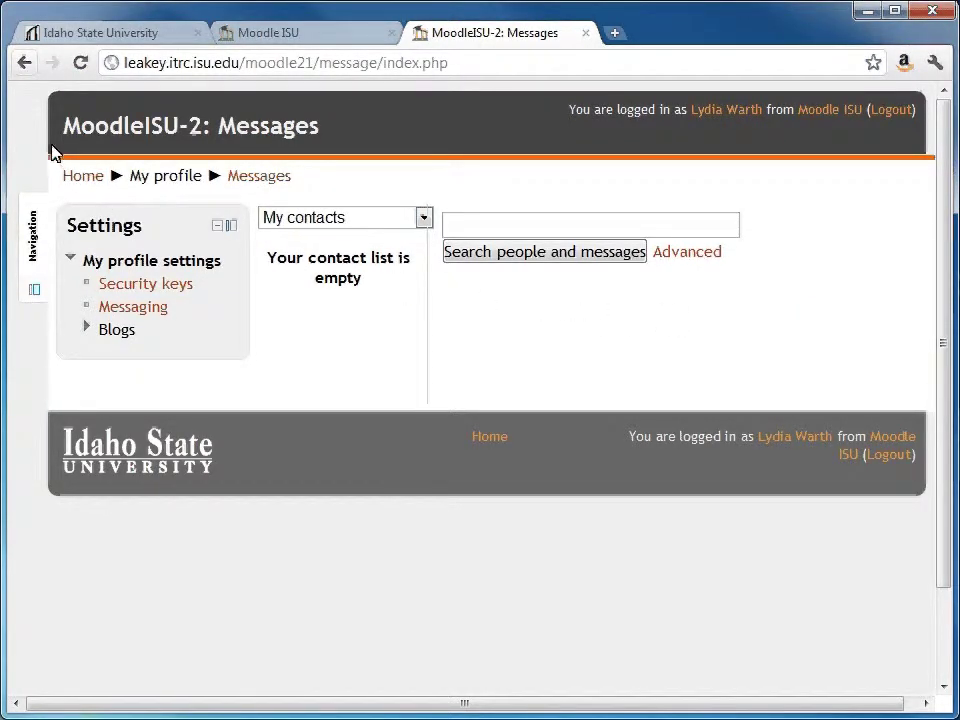
pyautogui.click(25, 63)
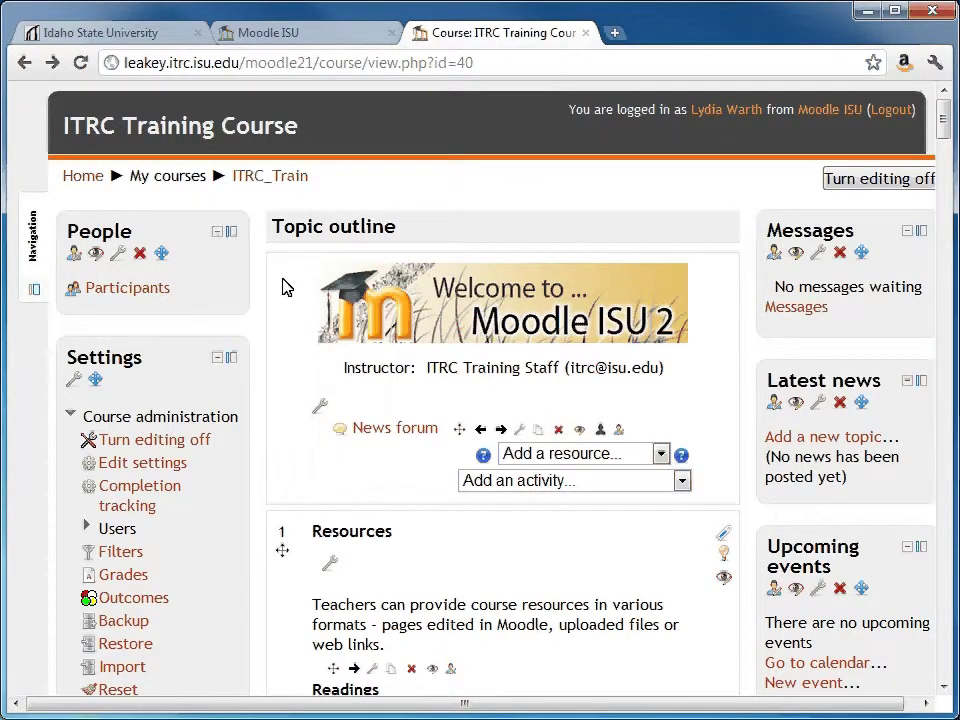
# Locate the My private files block, view the same page through My profile in the docked Navigation, and return to the course
pyautogui.scroll(-1, 284, 279)
pyautogui.scroll(-6, 284, 279)
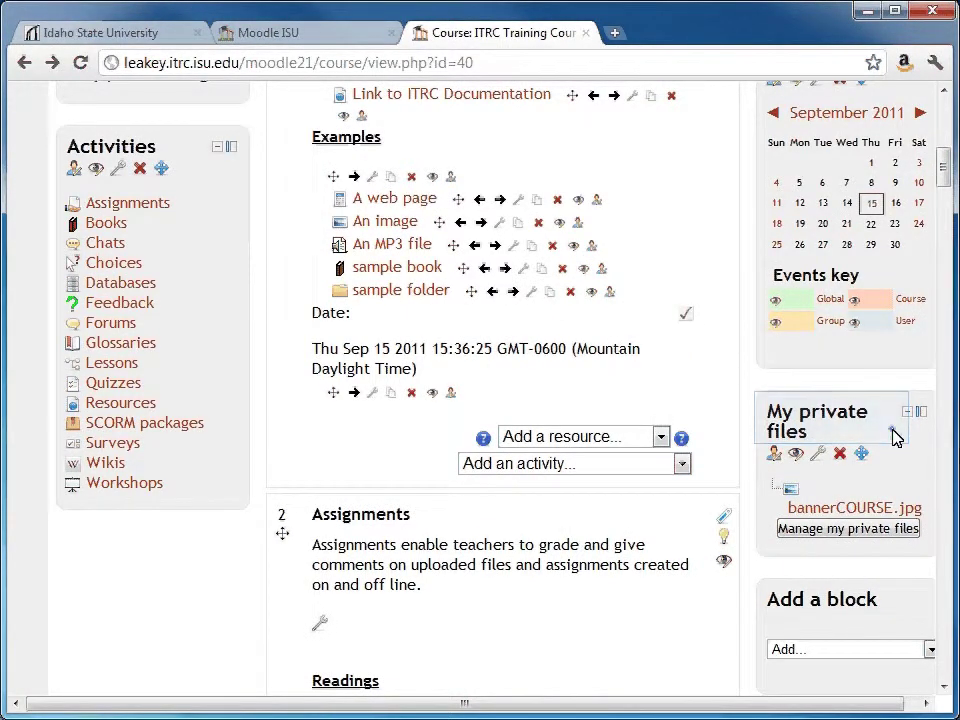
pyautogui.scroll(6, 606, 424)
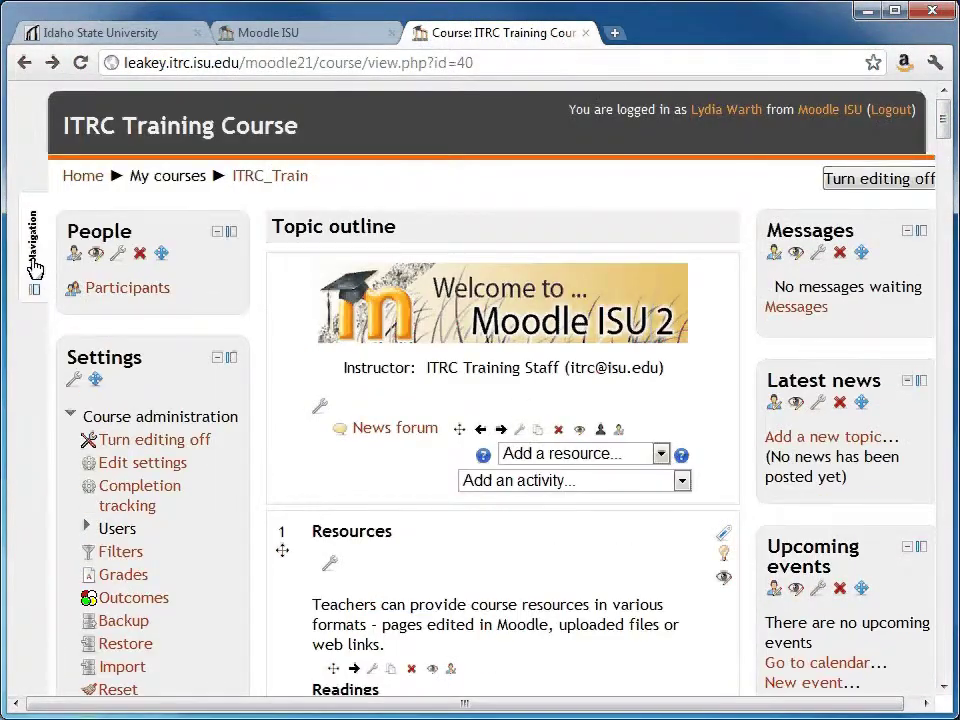
pyautogui.moveTo(31, 248)
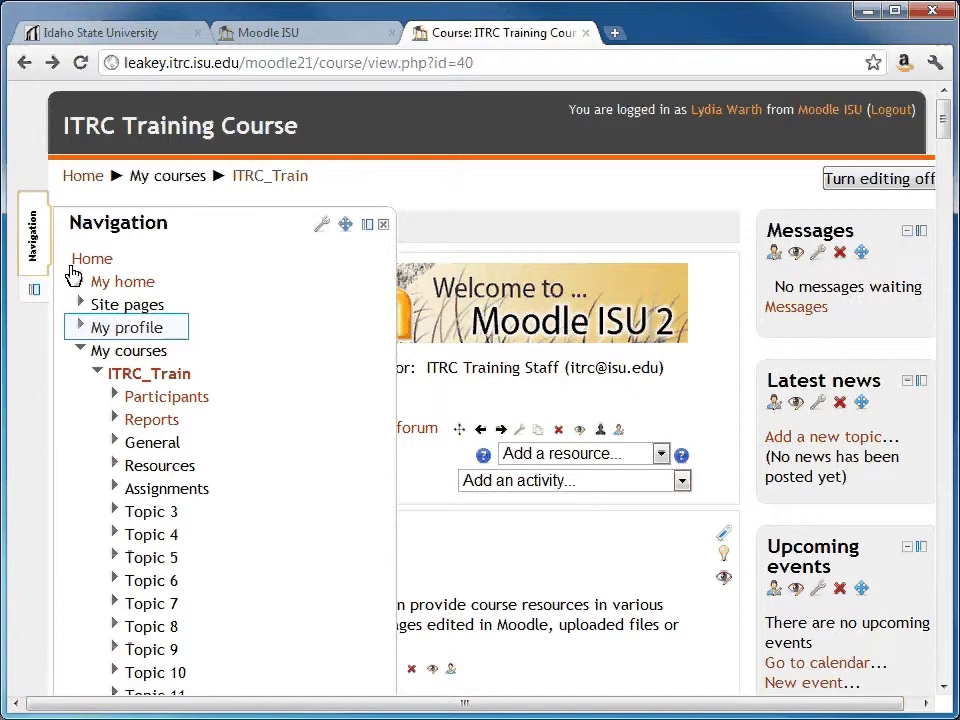
pyautogui.click(82, 327)
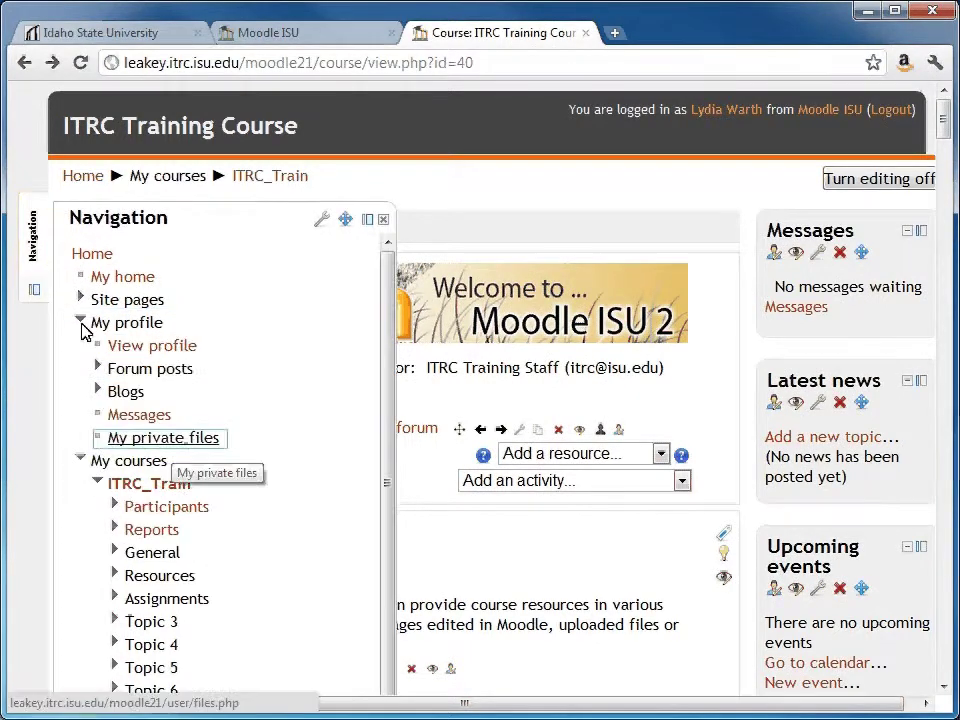
pyautogui.click(176, 439)
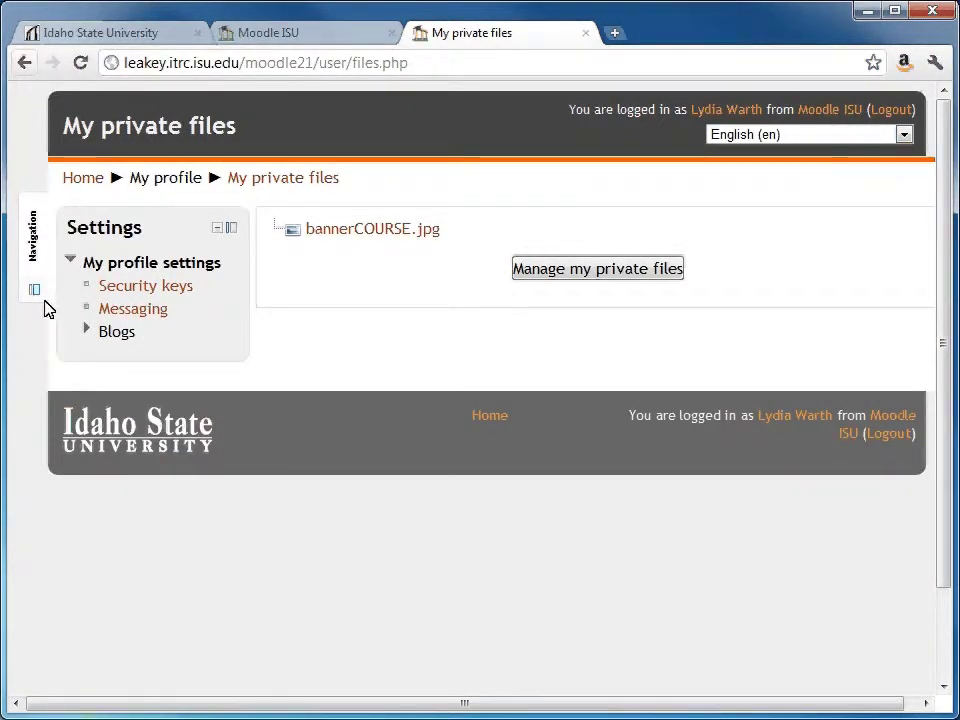
pyautogui.click(24, 62)
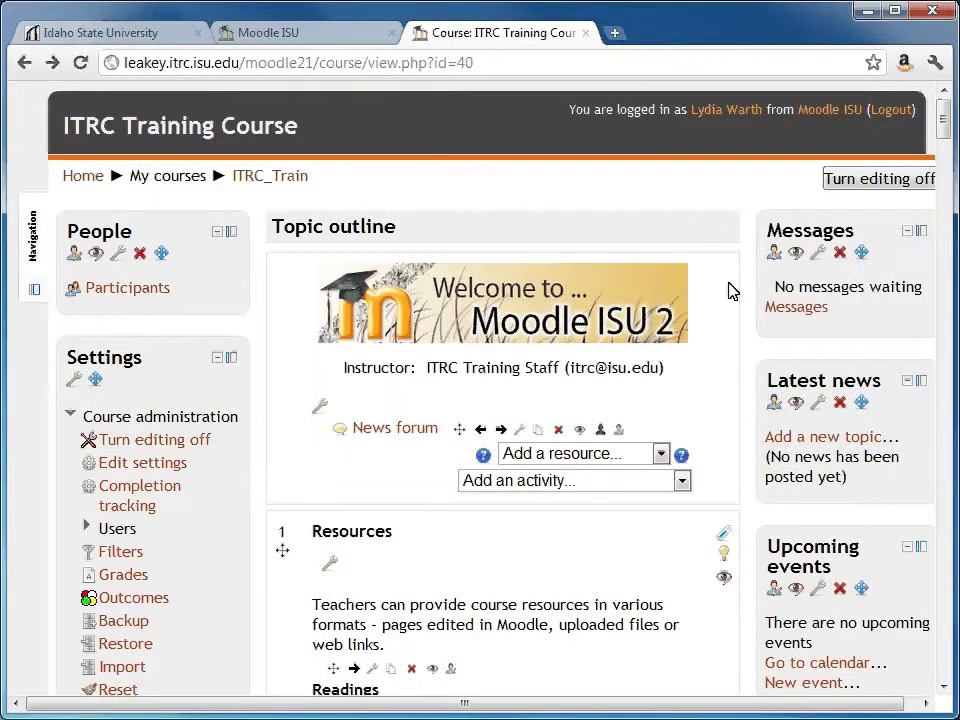
# Reopen the edit settings of the first "Upload a single file" assignment and examine the form down to its Restrict access options
pyautogui.scroll(-7, 727, 289)
pyautogui.scroll(-3, 720, 290)
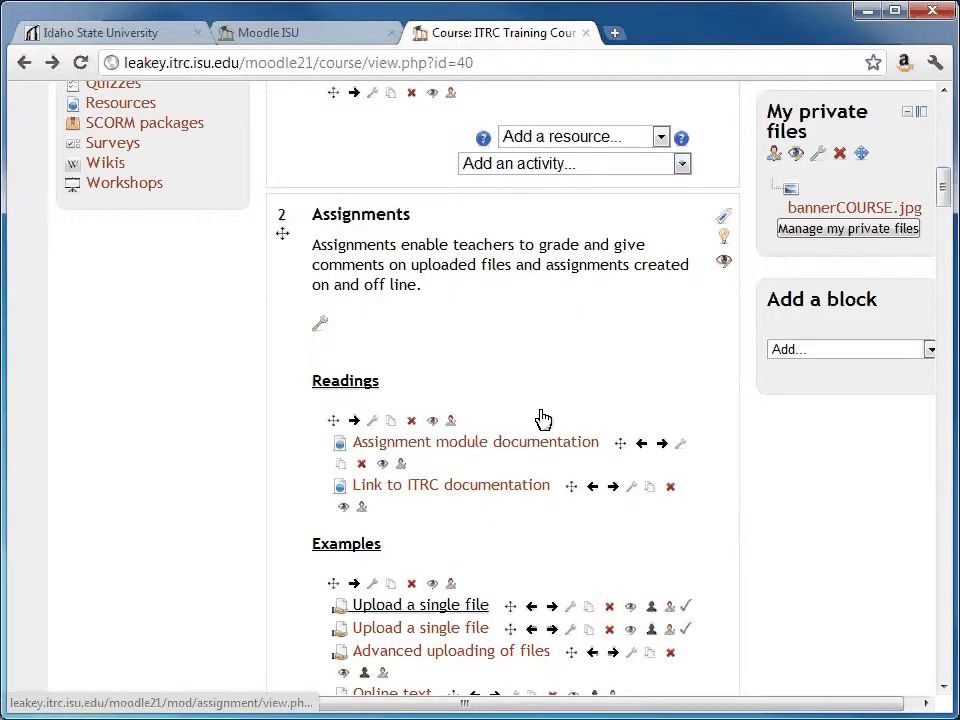
pyautogui.click(422, 605)
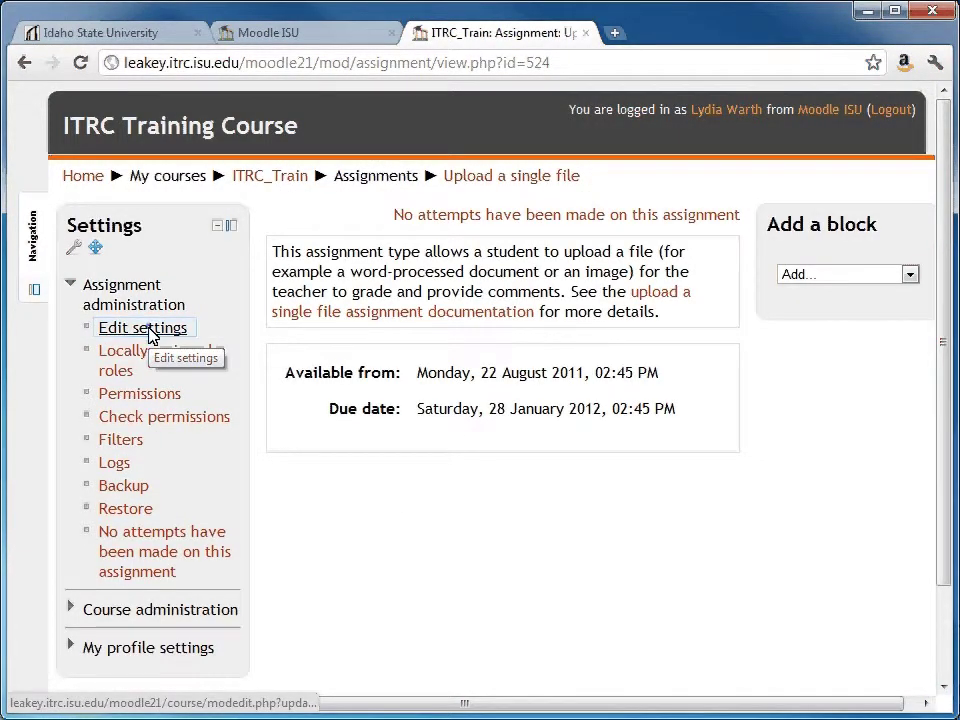
pyautogui.click(150, 340)
pyautogui.scroll(-6, 497, 452)
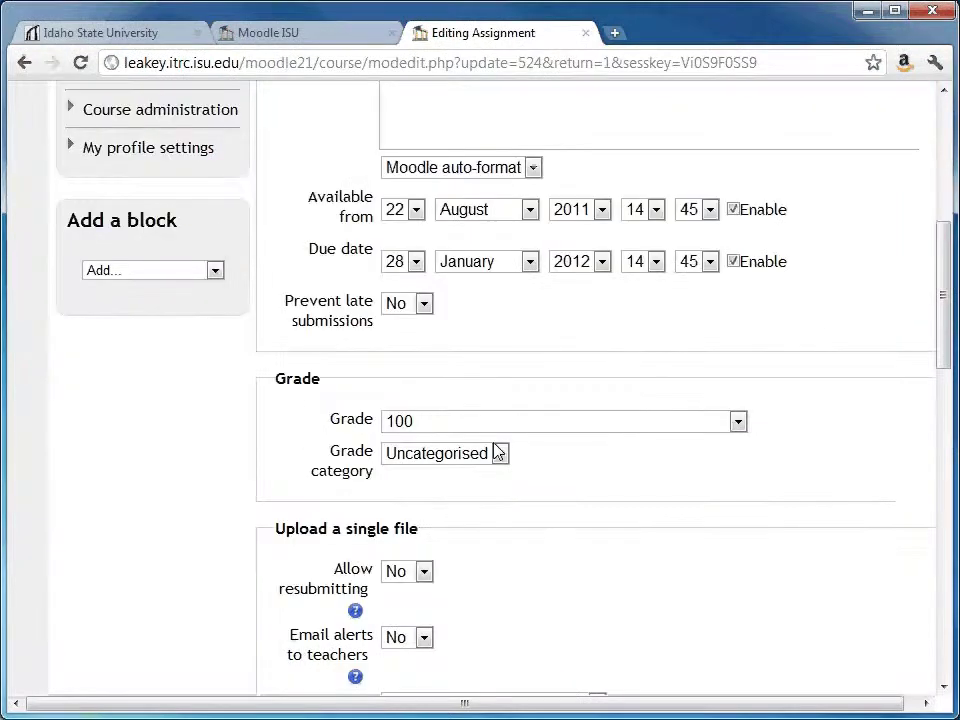
pyautogui.scroll(-6, 491, 450)
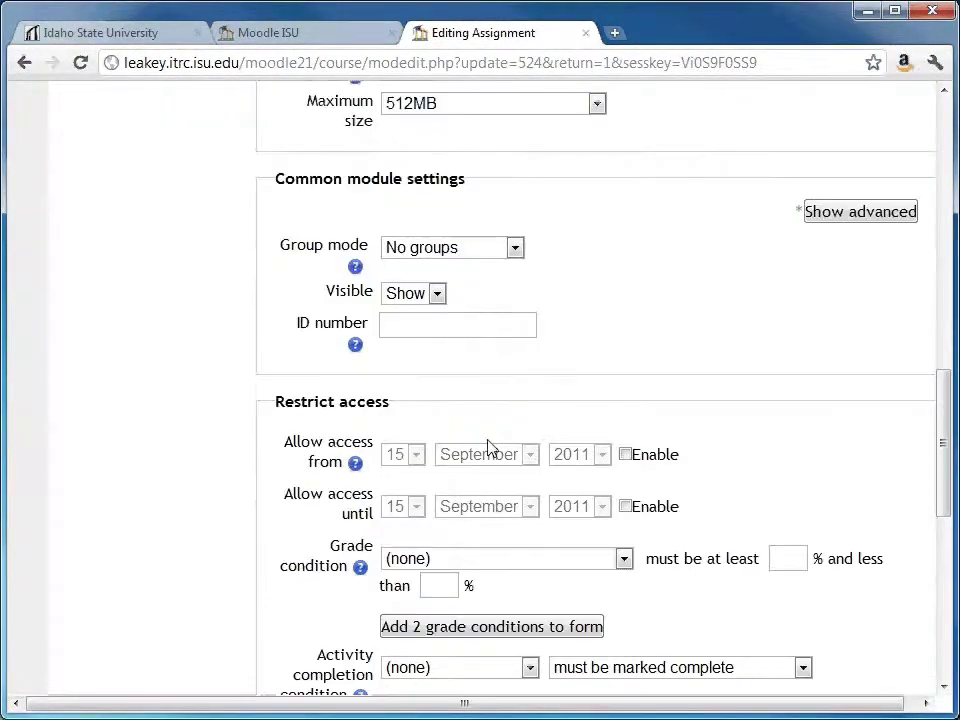
# Examine the assignment's Restrict access and Activity completion settings, and return to the ITRC_Train course page without saving
pyautogui.scroll(-2, 489, 446)
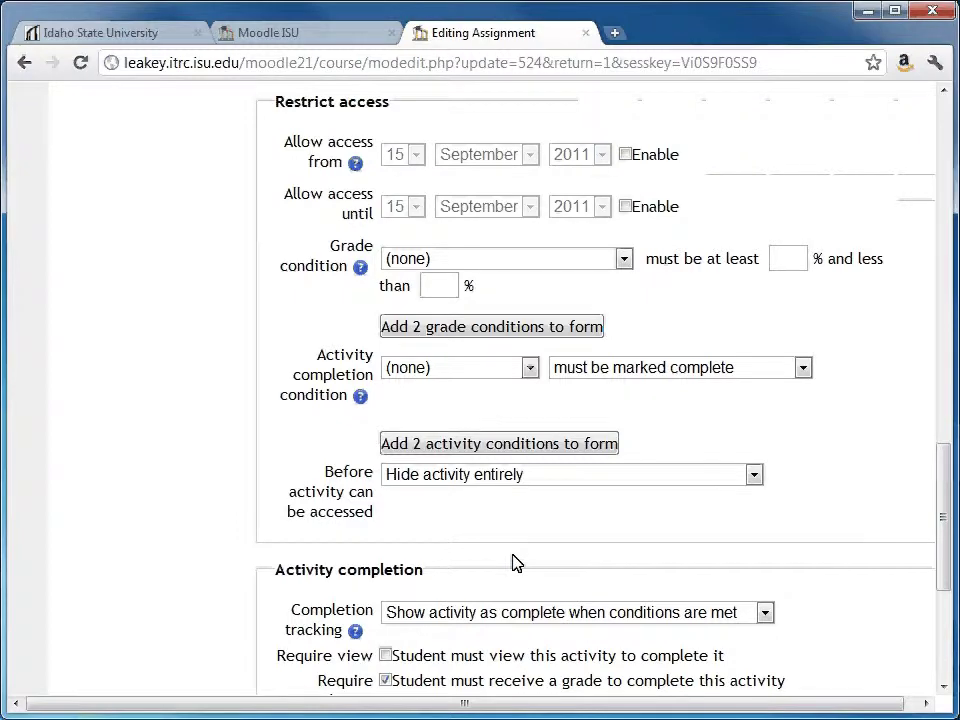
pyautogui.scroll(-5, 500, 565)
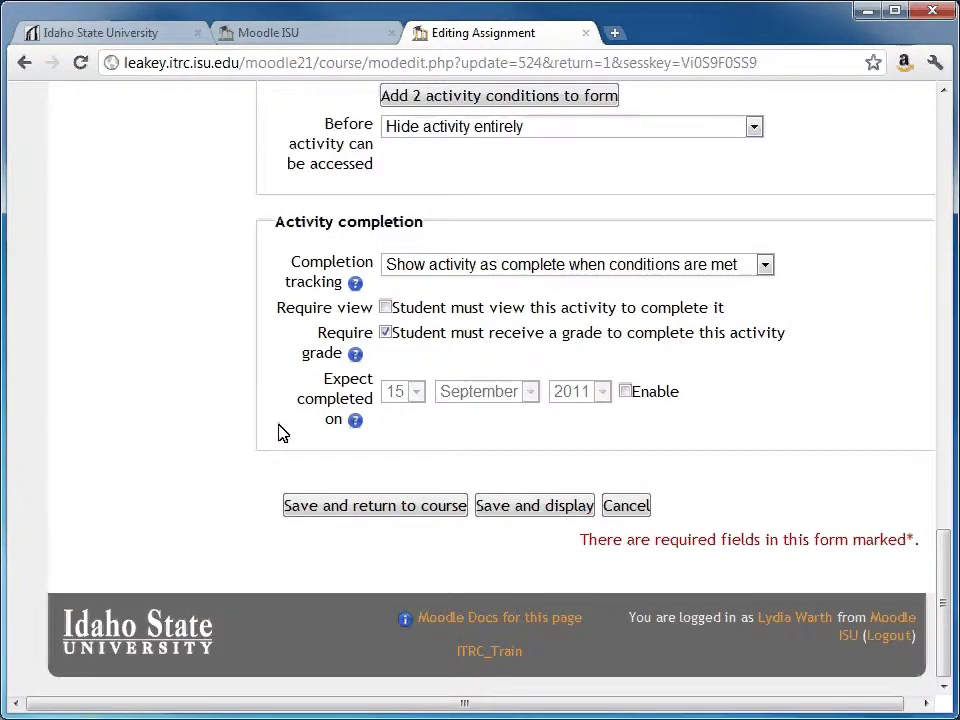
pyautogui.scroll(4, 279, 431)
pyautogui.scroll(15, 283, 431)
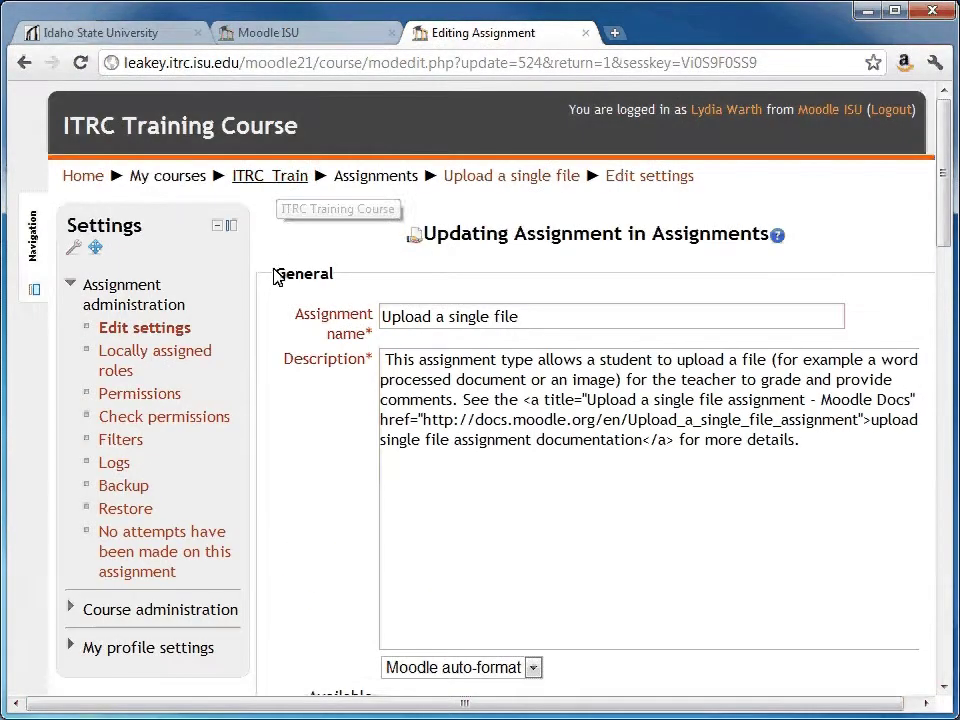
pyautogui.click(279, 185)
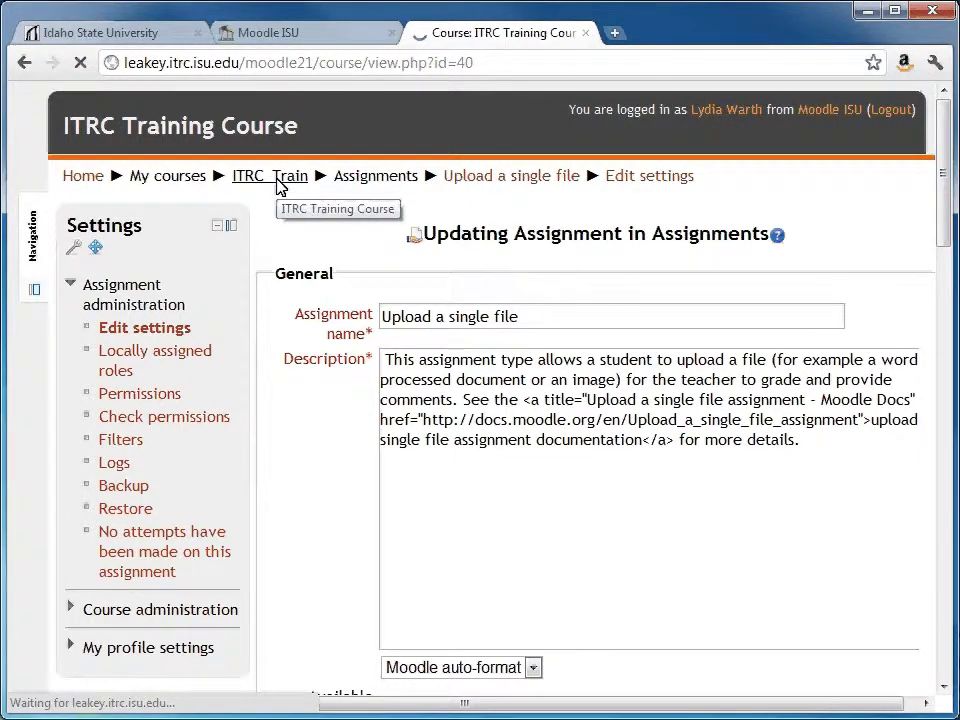
# Open the sample workshop among the Workshop topic's examples to view its phases, and return to the course page
pyautogui.scroll(-5, 684, 345)
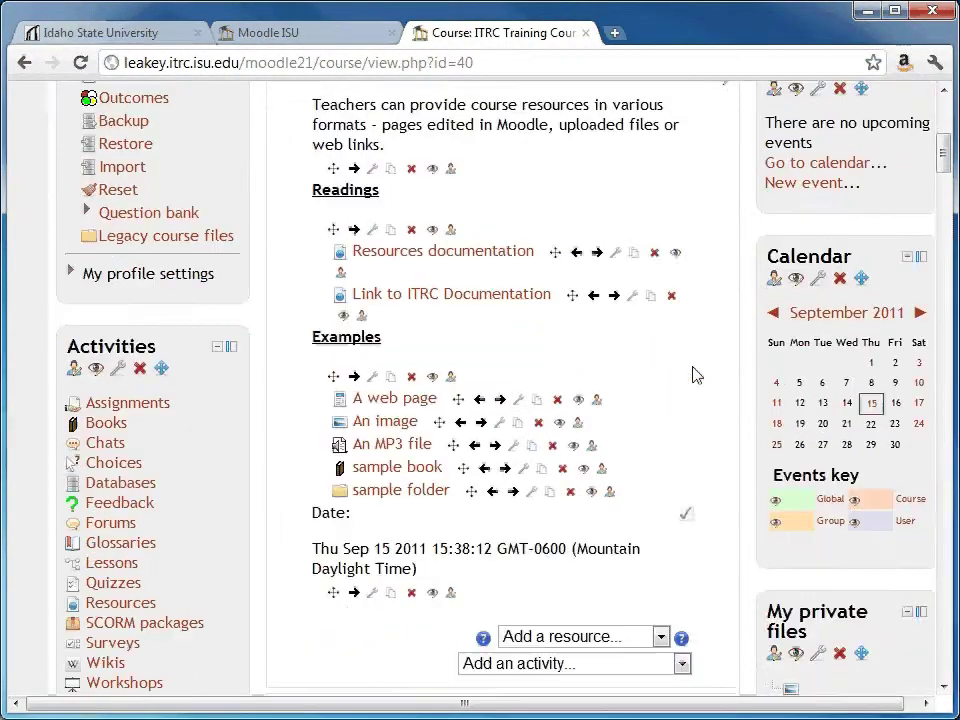
pyautogui.scroll(-1, 690, 400)
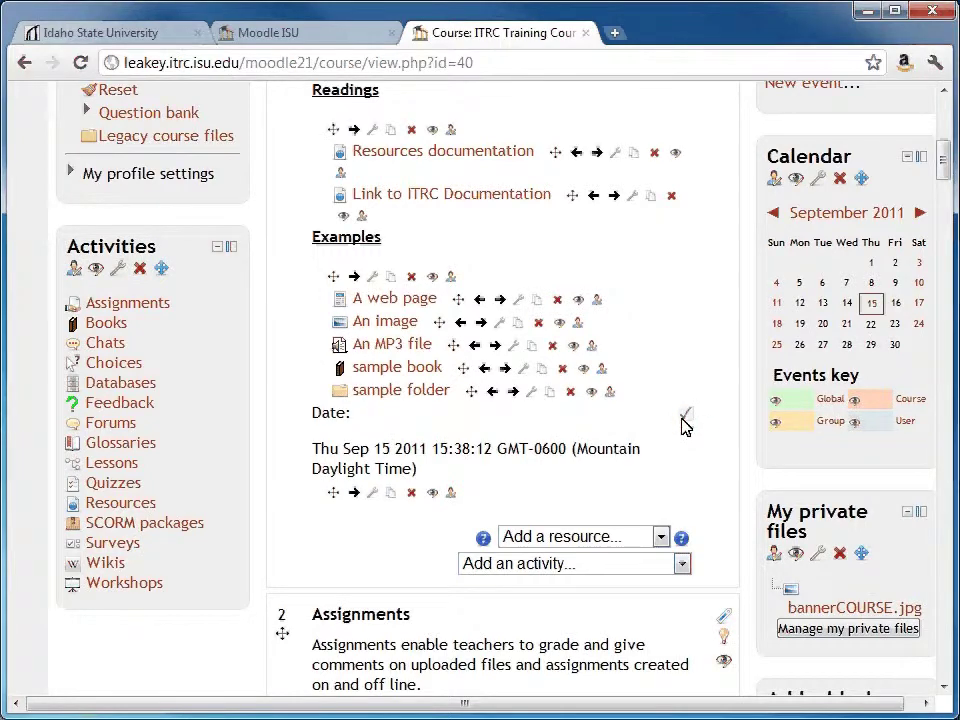
pyautogui.scroll(-9, 684, 424)
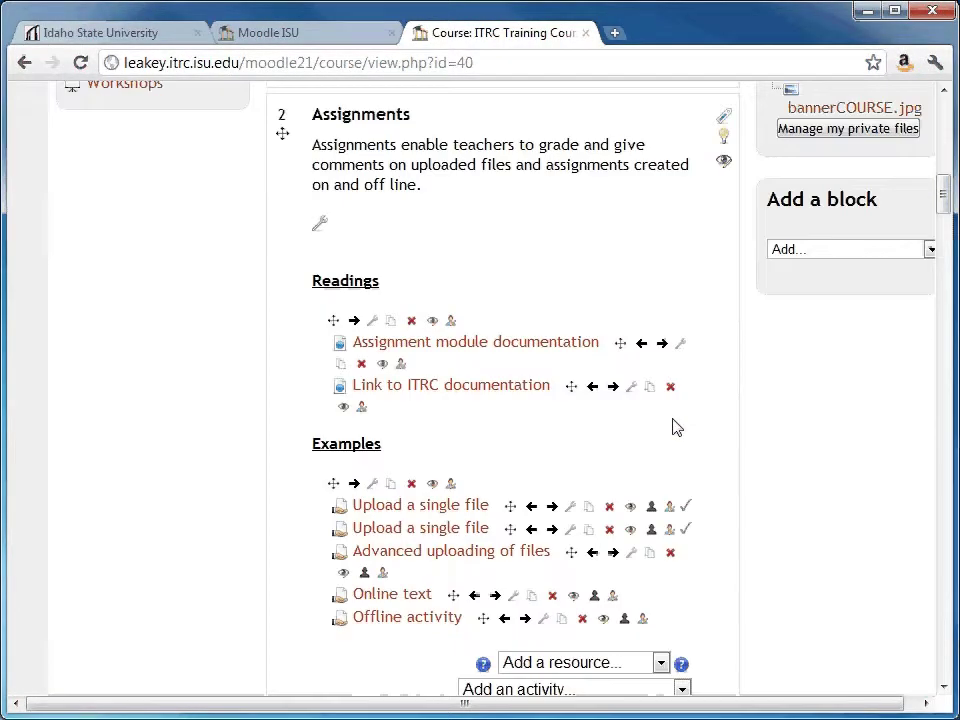
pyautogui.scroll(-20, 670, 428)
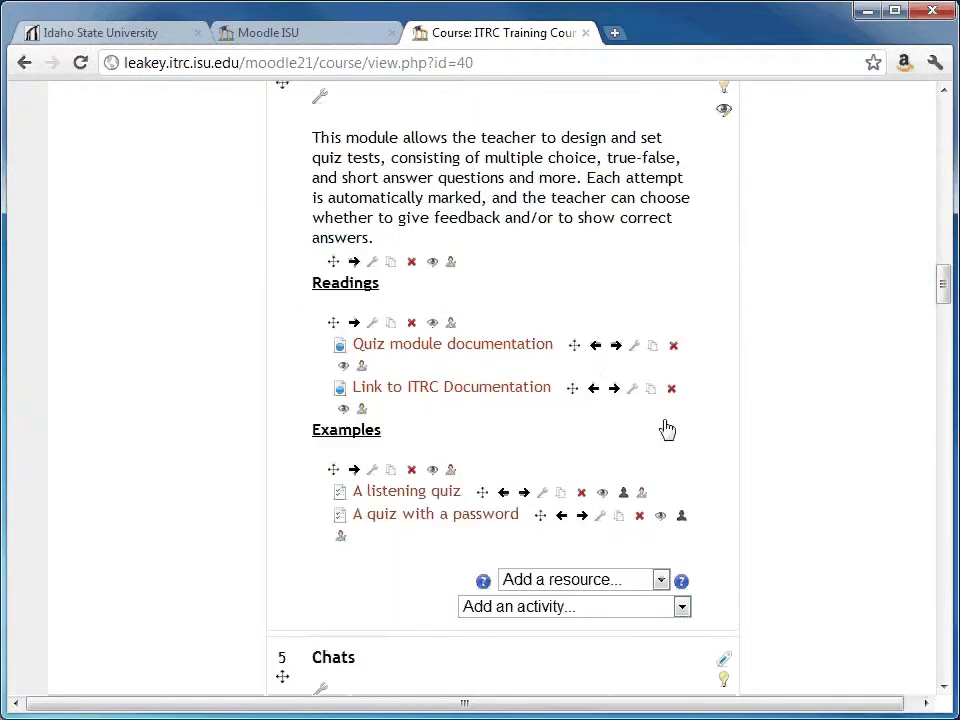
pyautogui.scroll(-19, 668, 428)
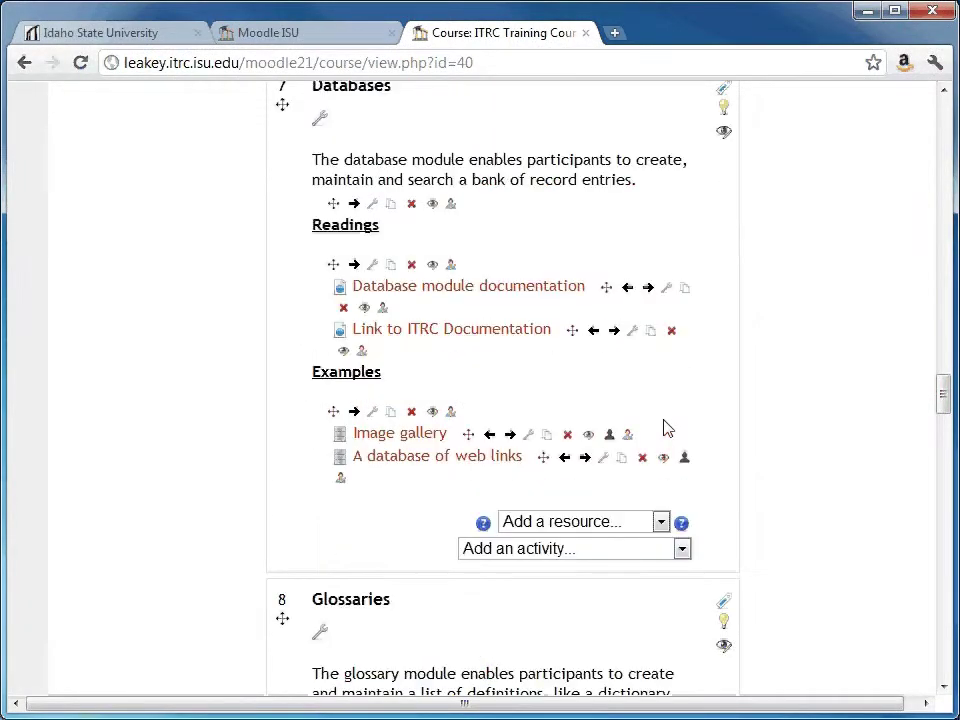
pyautogui.scroll(-20, 668, 428)
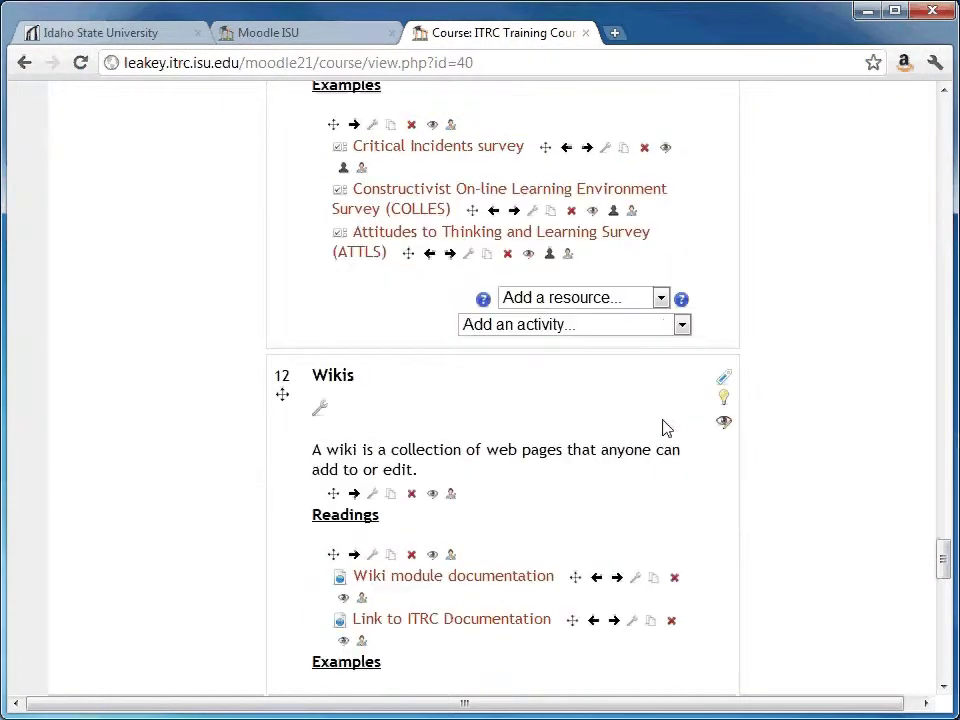
pyautogui.scroll(-2, 679, 398)
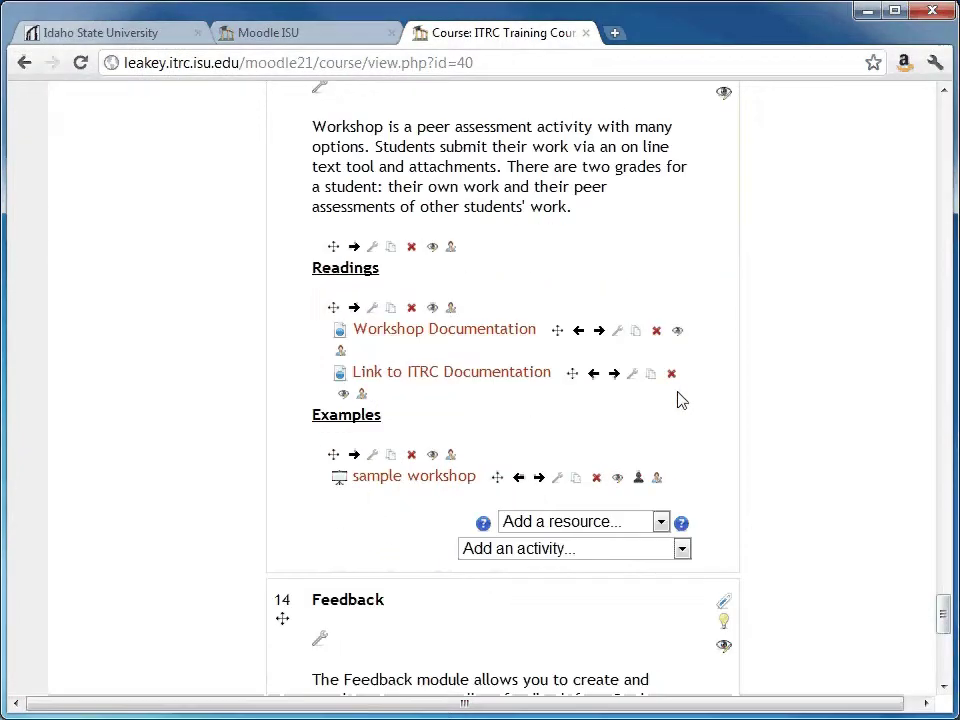
pyautogui.press('Tab')
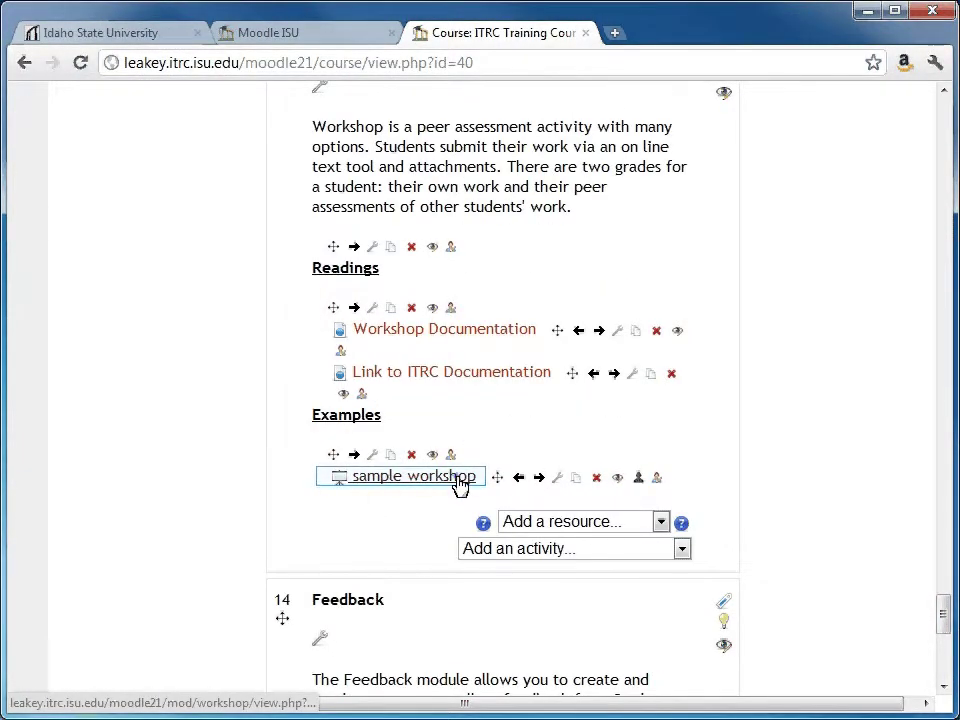
pyautogui.click(458, 479)
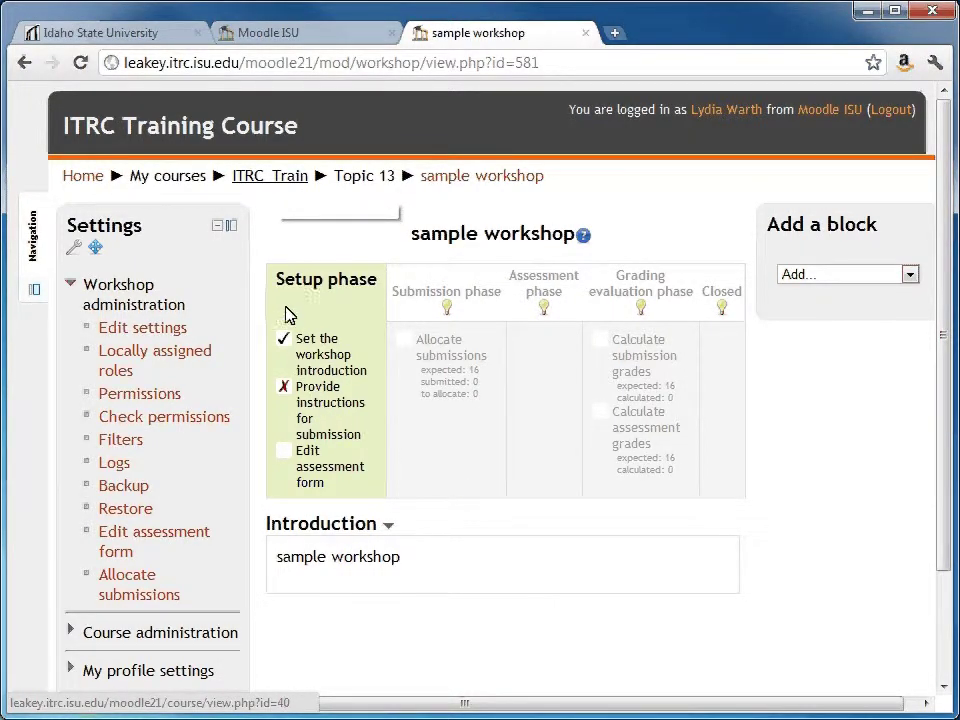
pyautogui.click(279, 185)
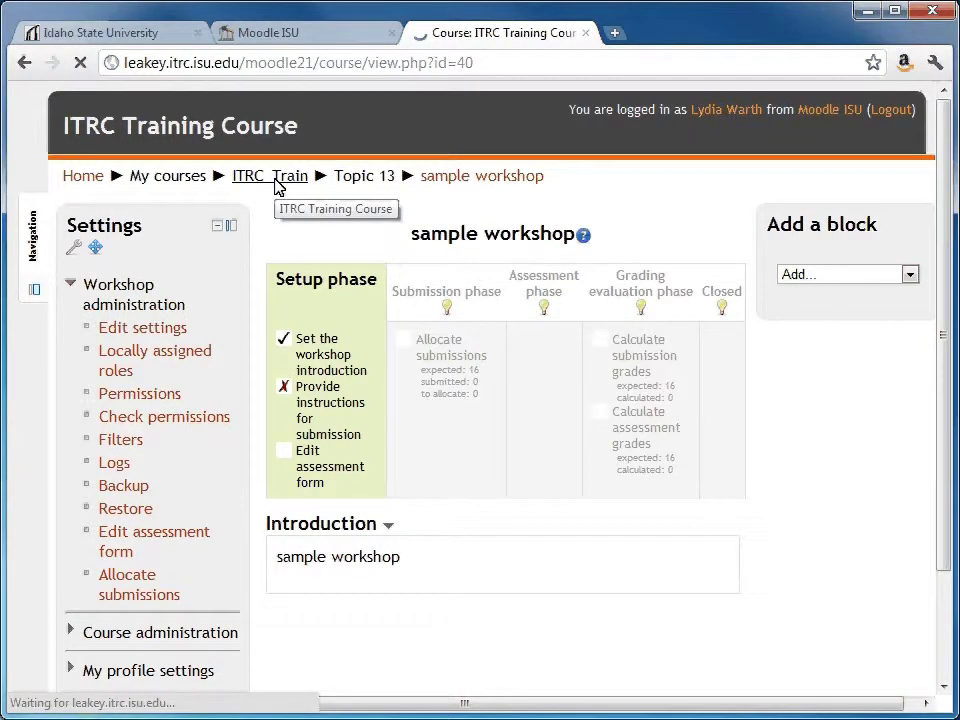
# Open the "Standard forum displayed in blog-like format" in the forum topic, view the "sample 2" discussion, and return to the course
pyautogui.scroll(-8, 437, 380)
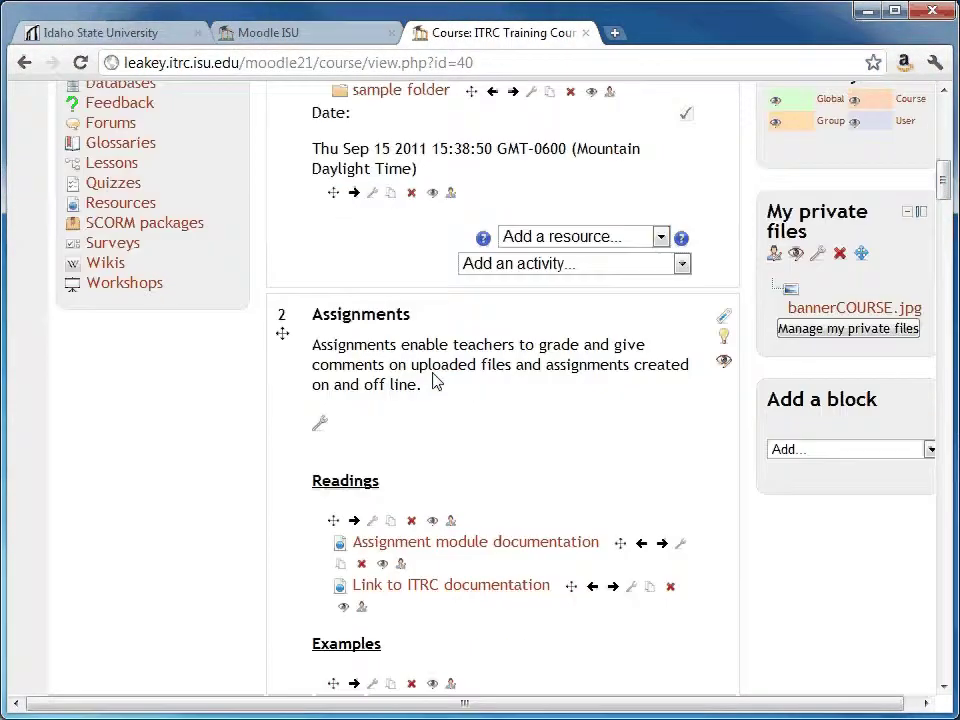
pyautogui.scroll(-10, 435, 380)
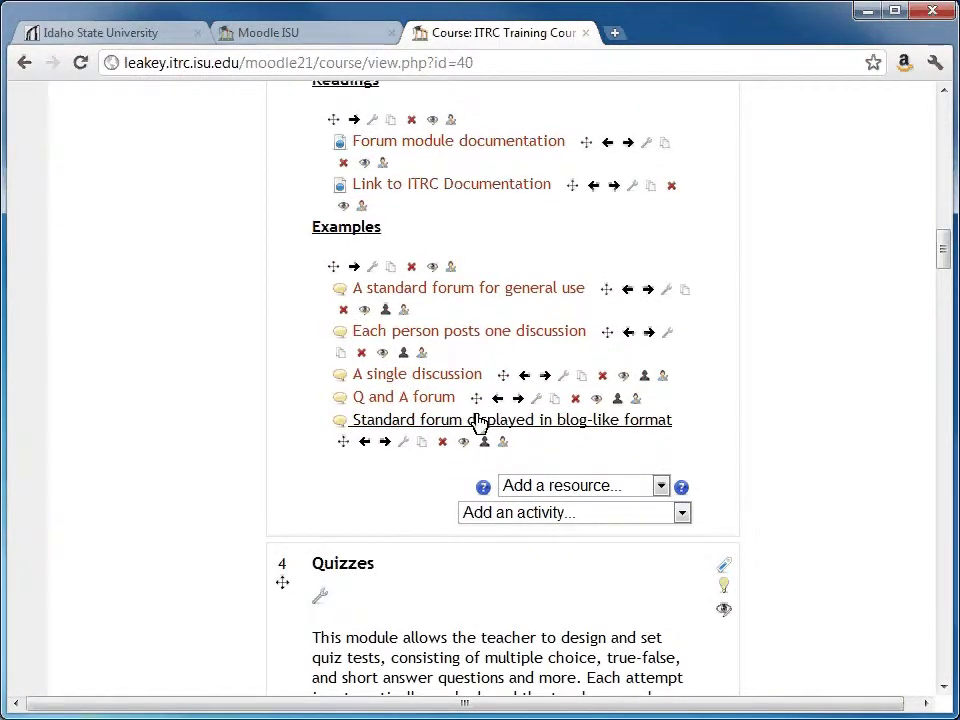
pyautogui.click(476, 422)
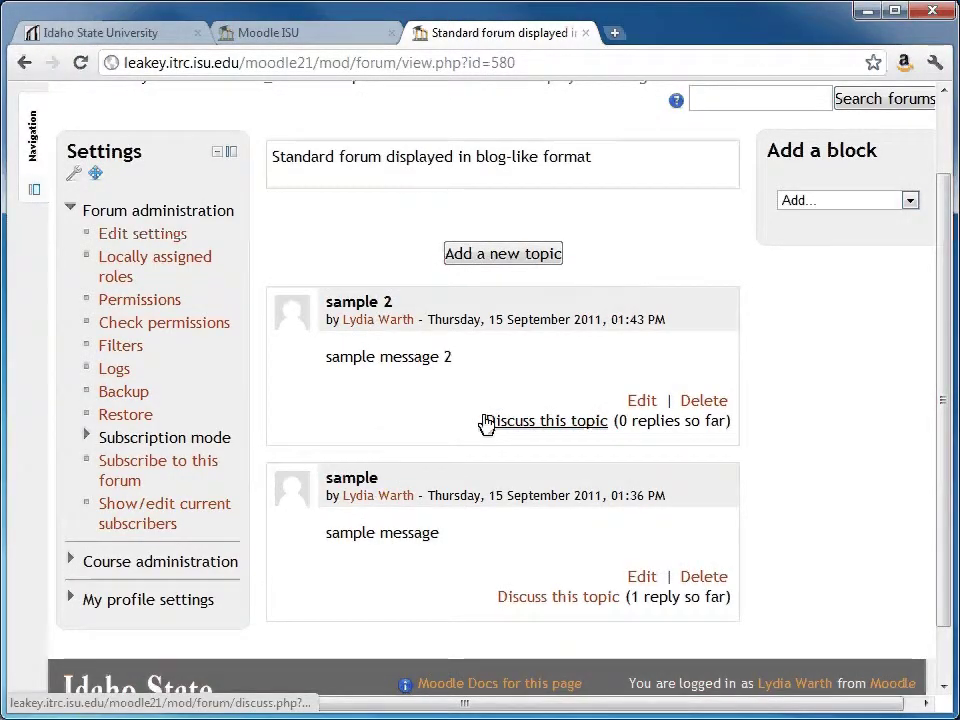
pyautogui.click(552, 430)
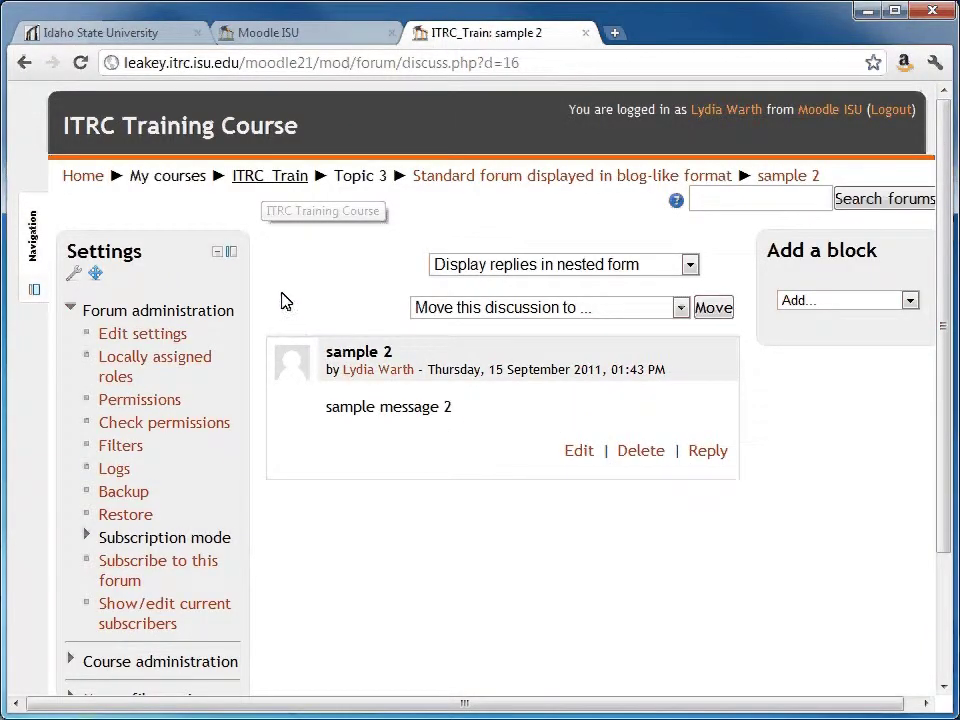
pyautogui.click(265, 186)
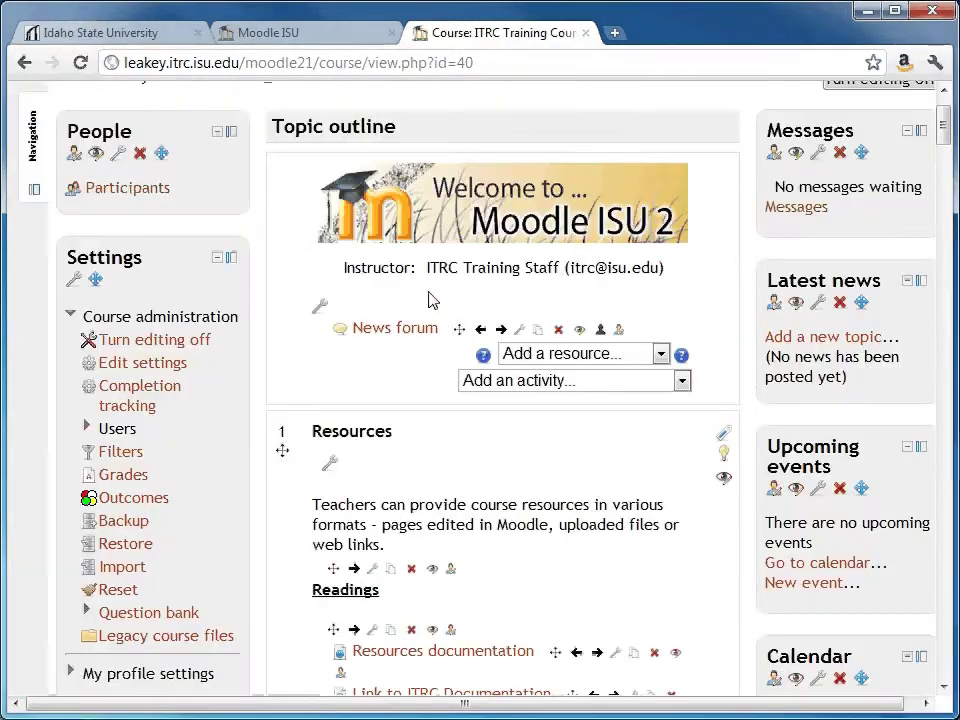
# Duplicate the "A web page" resource in the Resources topic and return to the course
pyautogui.scroll(-3, 432, 300)
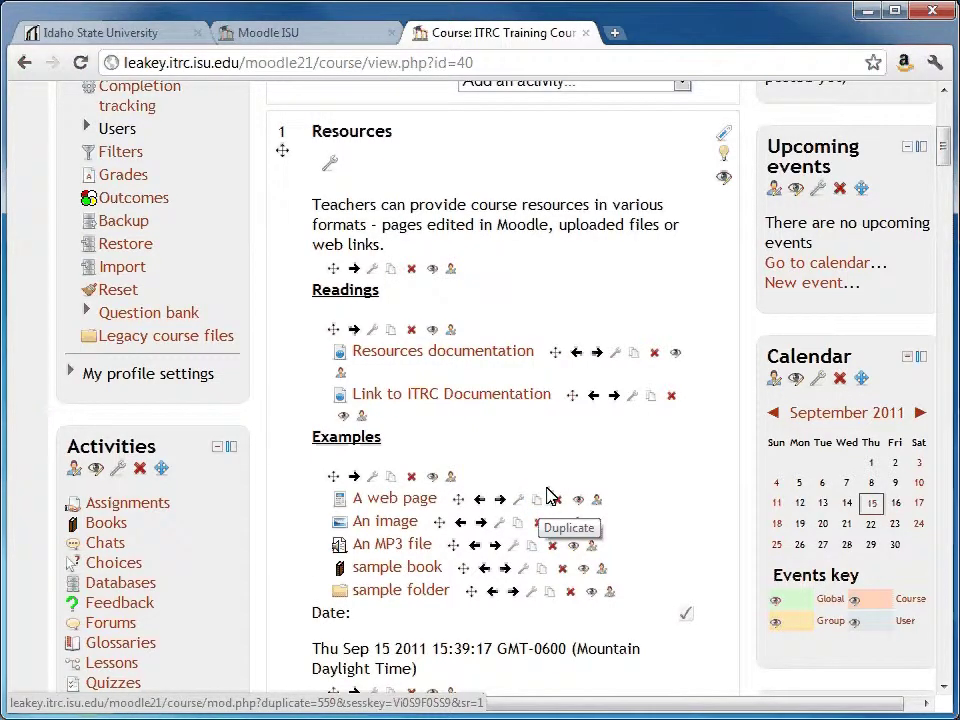
pyautogui.click(548, 497)
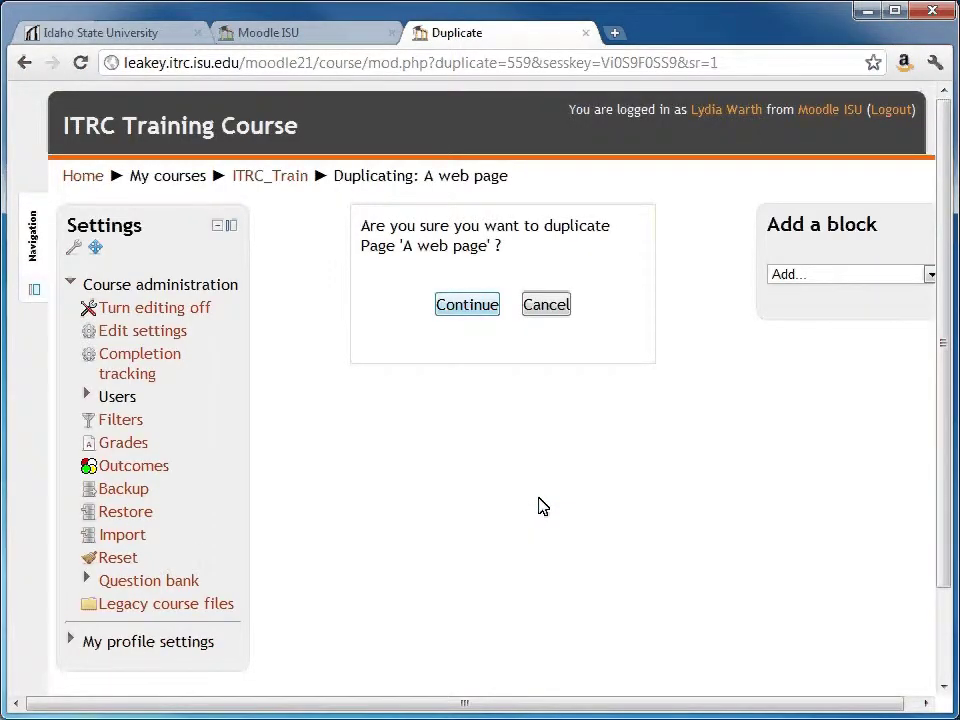
pyautogui.click(487, 305)
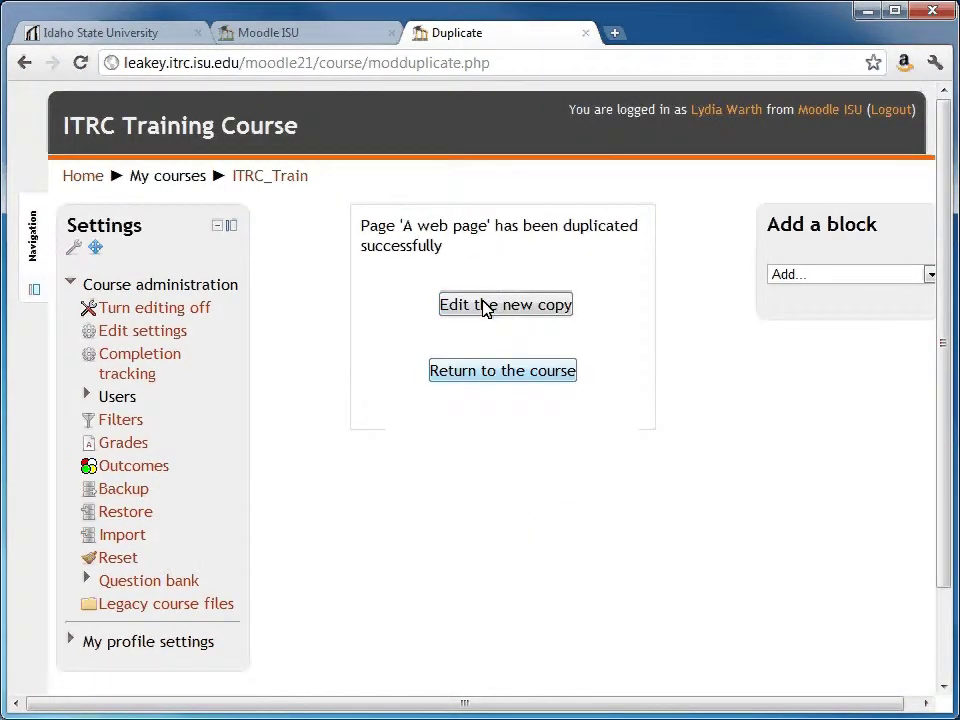
pyautogui.click(526, 376)
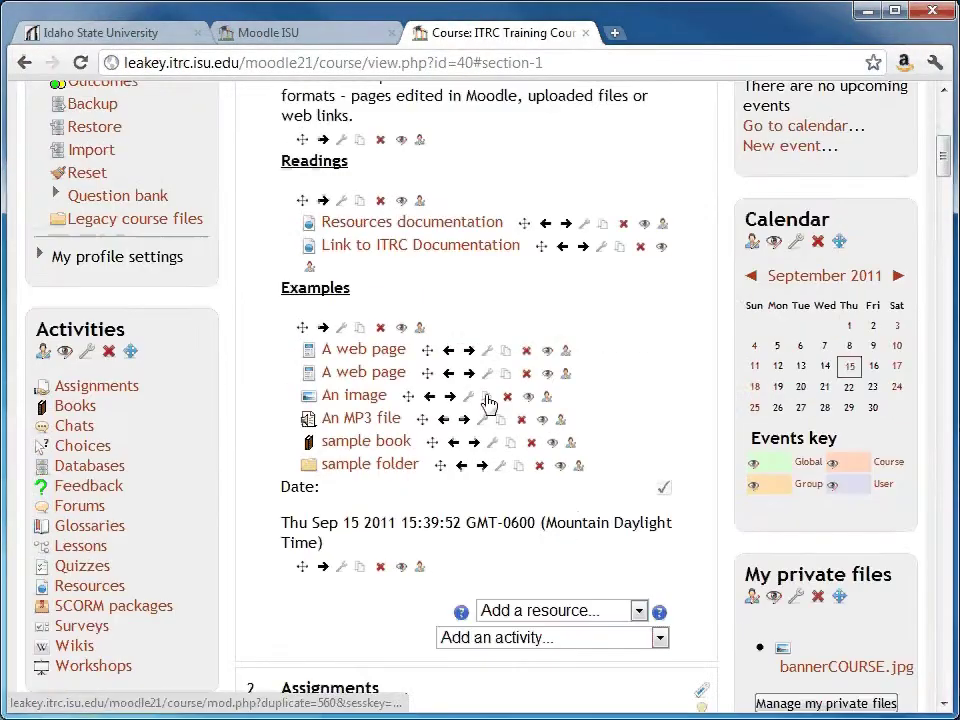